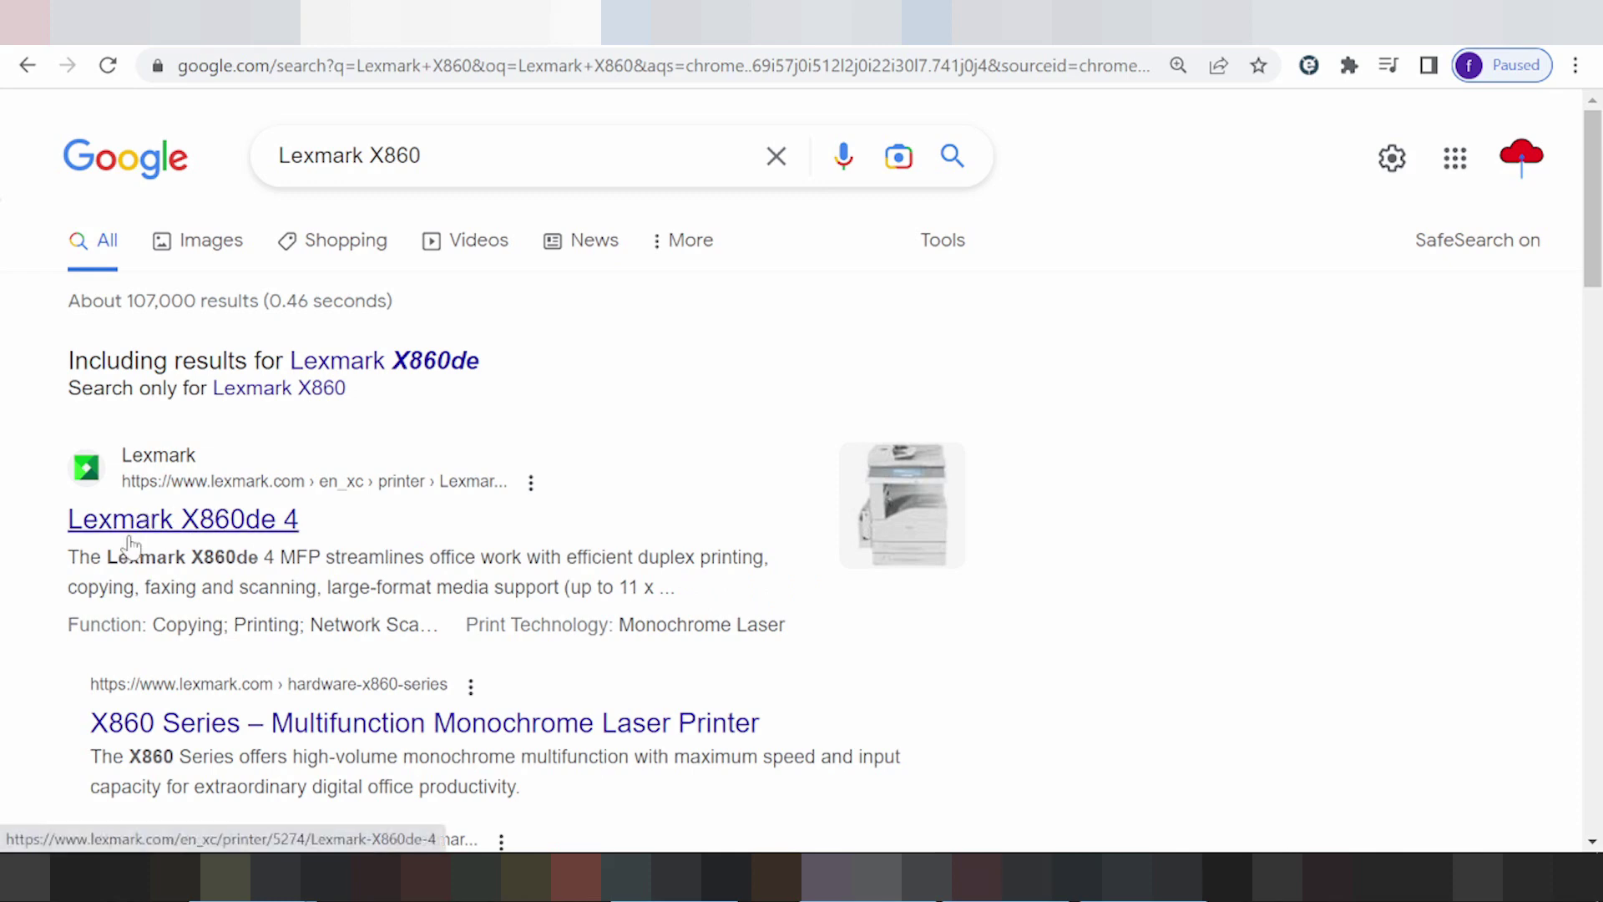
Extend the Google query to 'Lexmark X860 driver download' and run the search
left_click(526, 119)
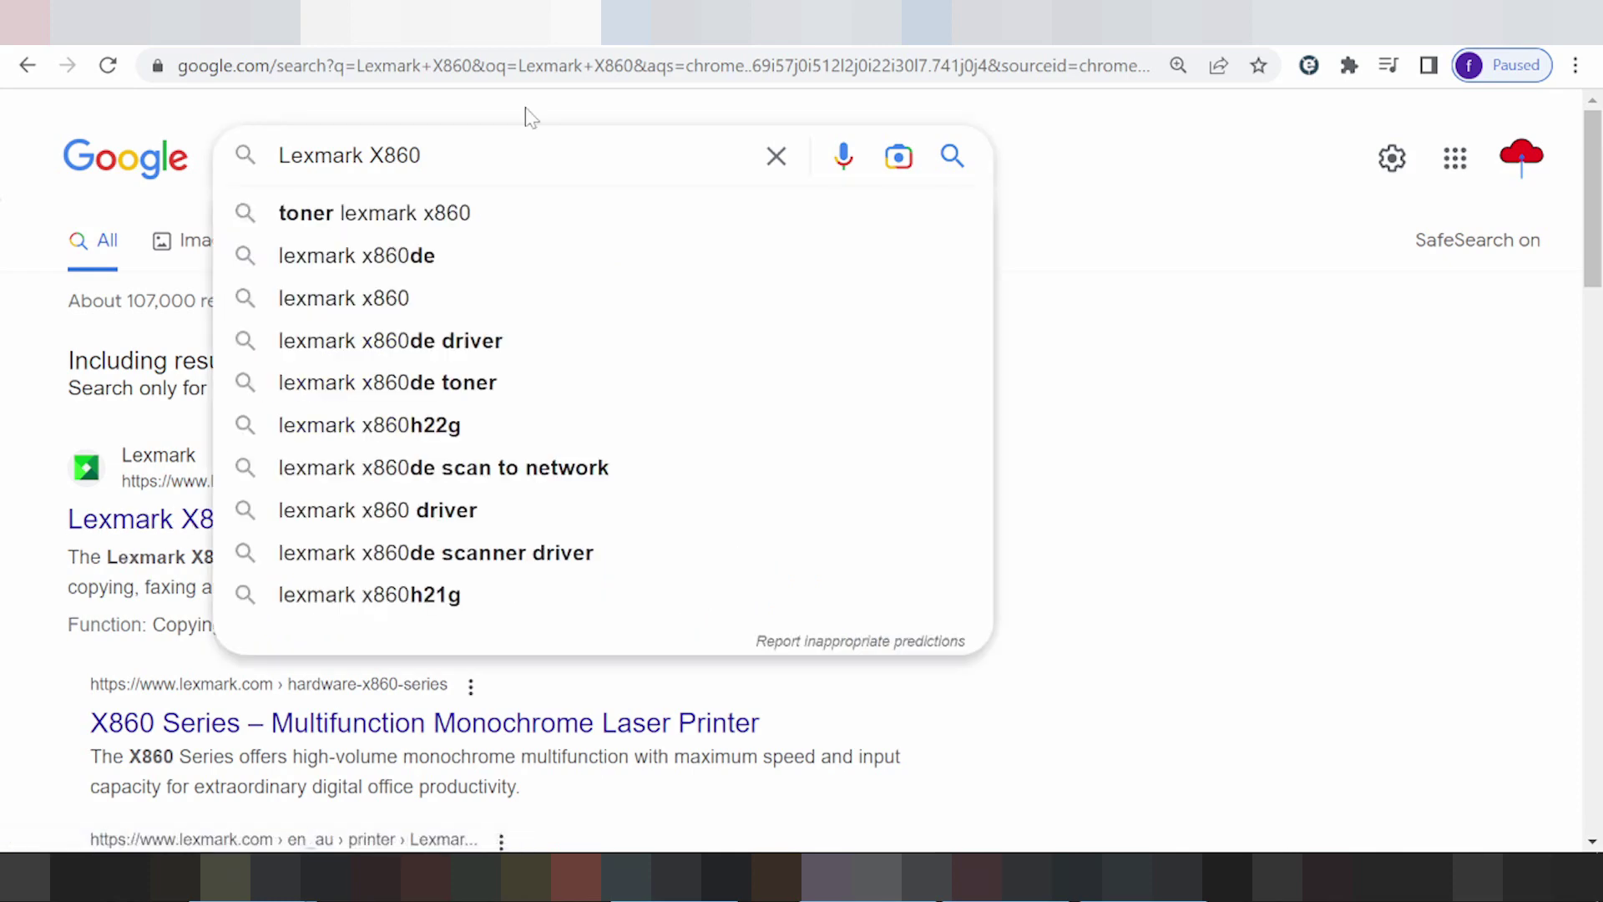
type(" drive")
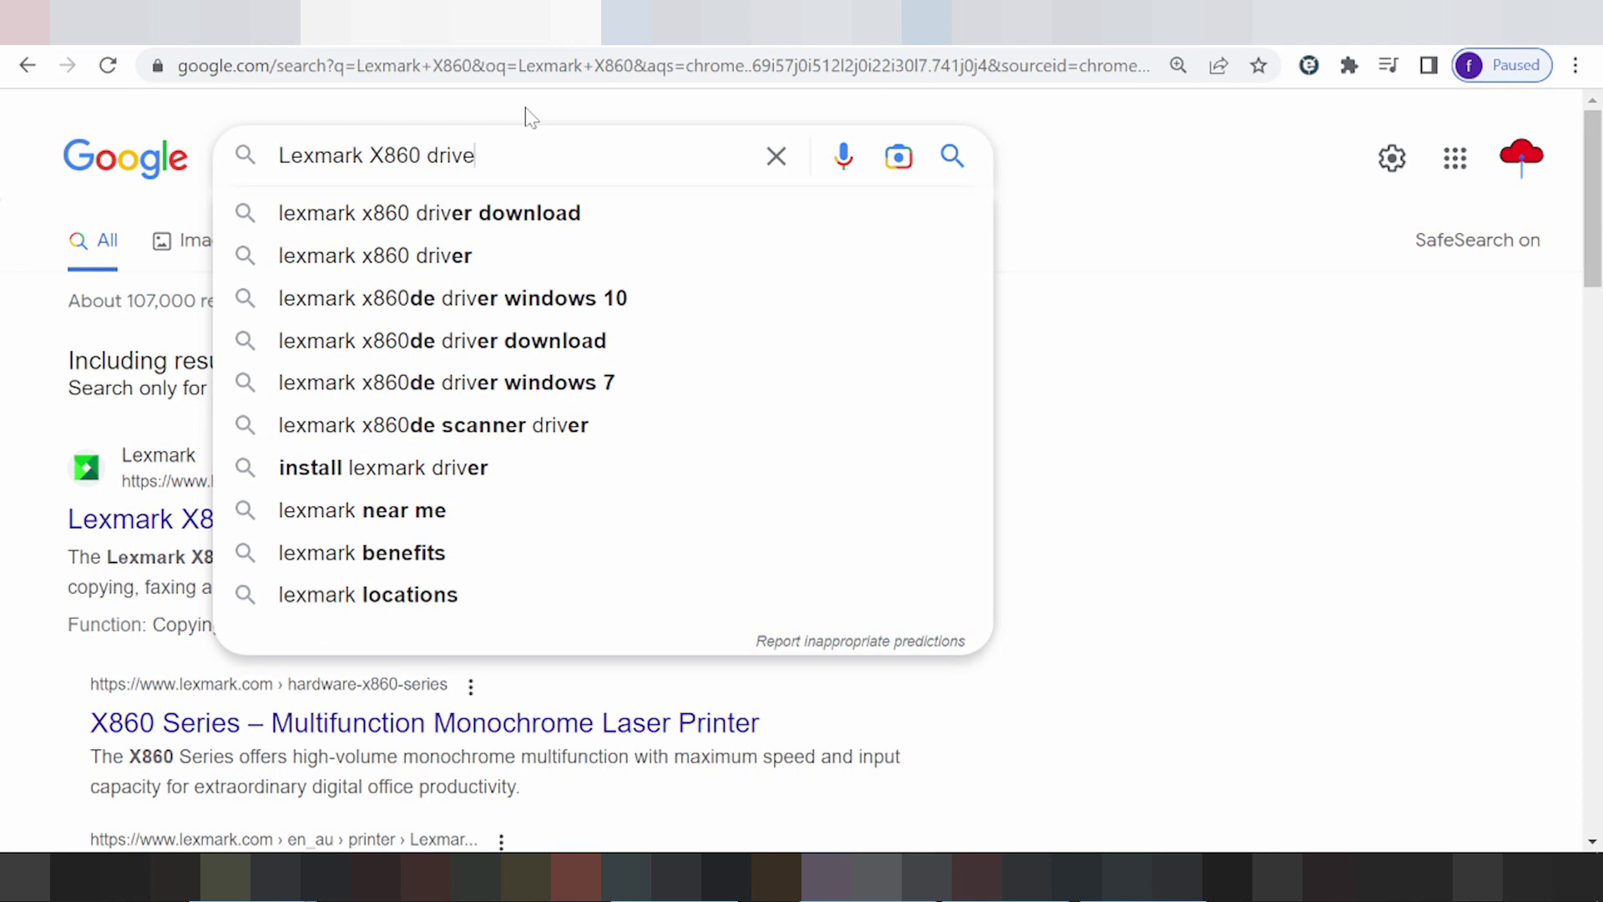
type("r d")
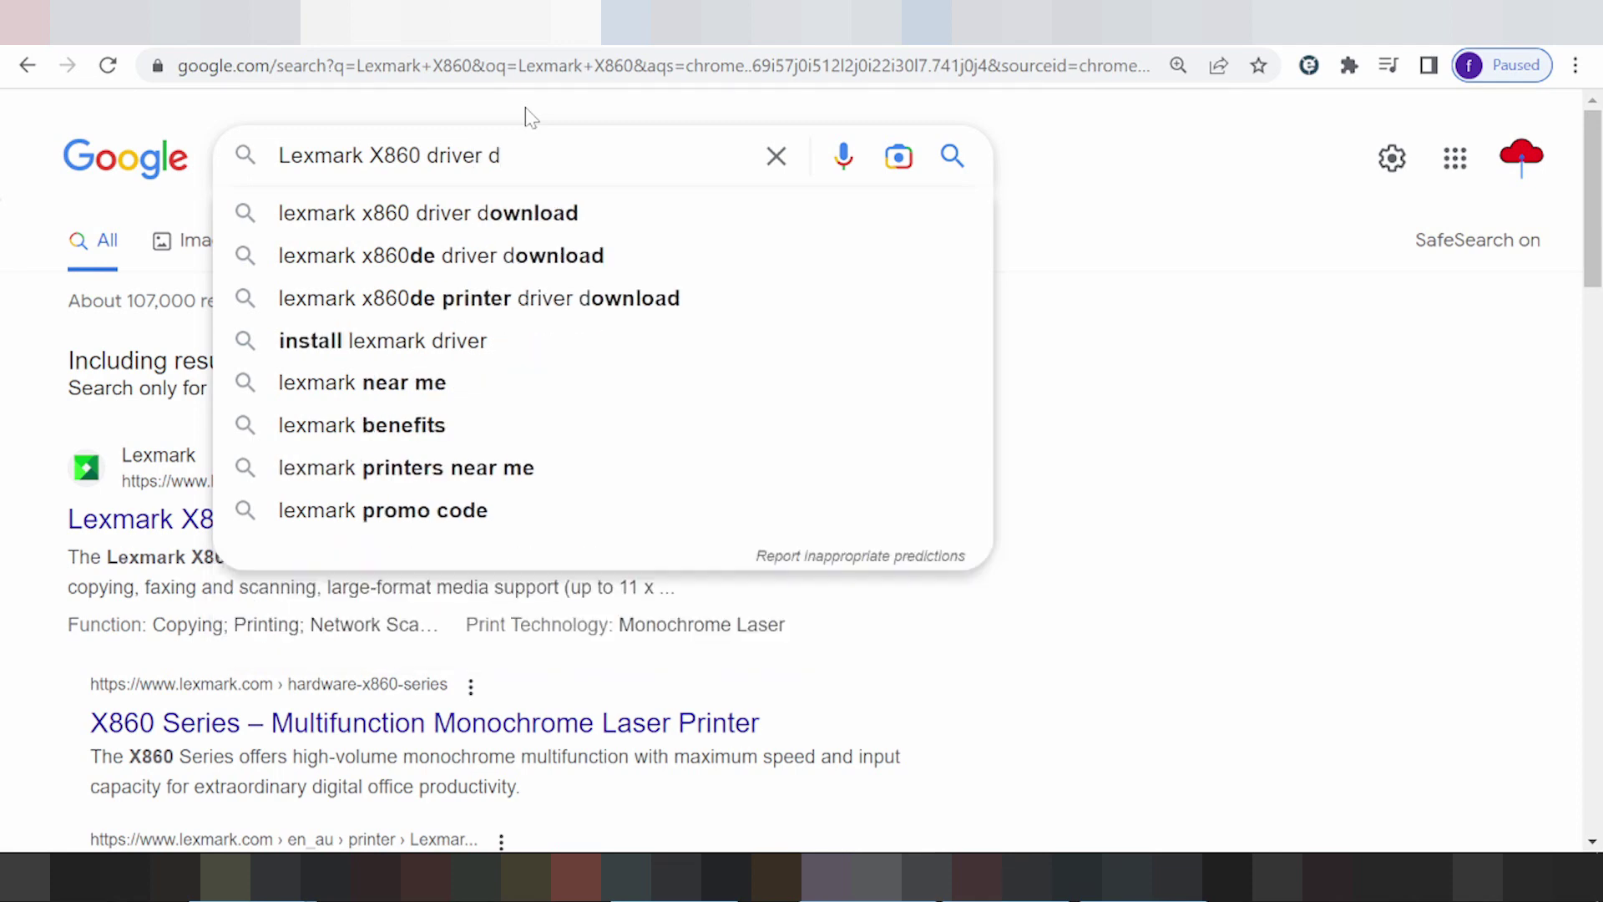
type("ow")
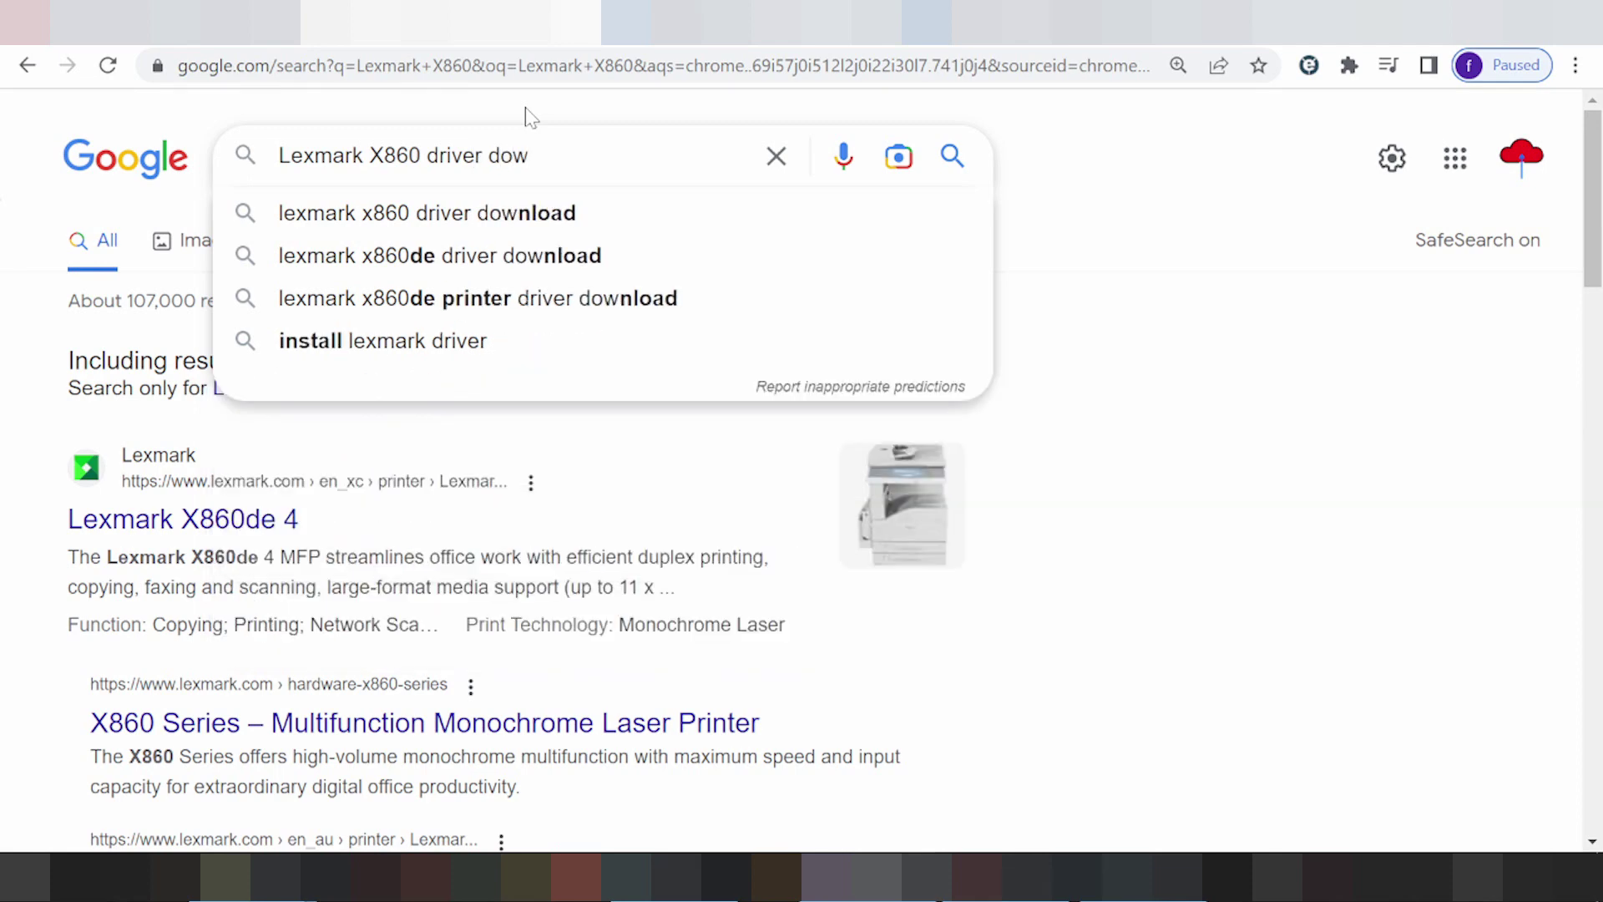
type("nload")
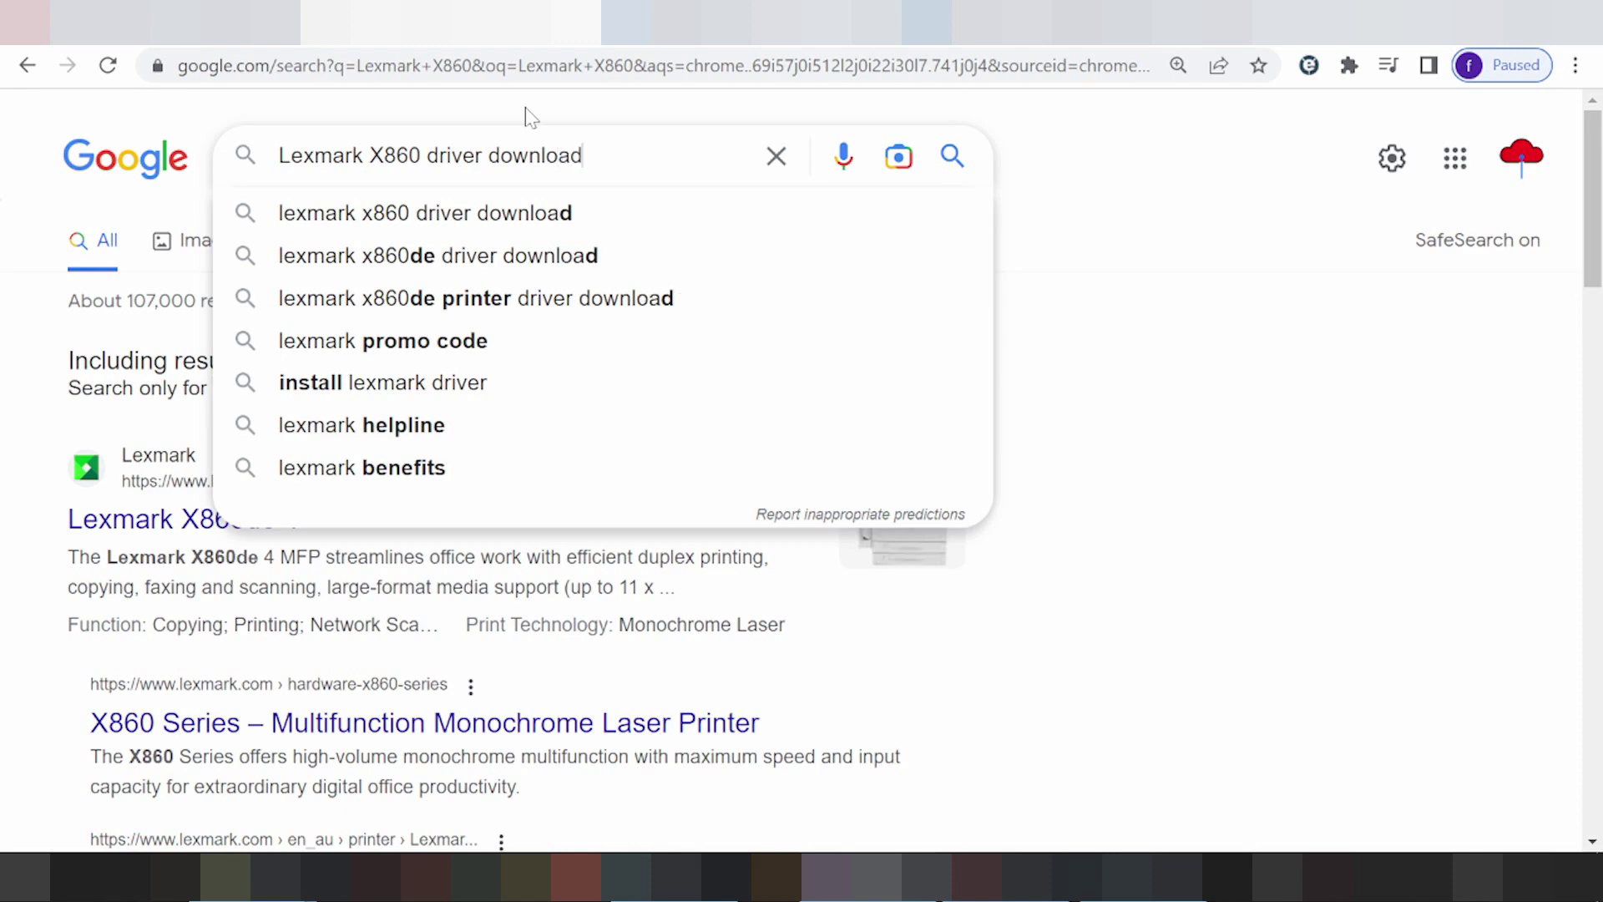
key("Return")
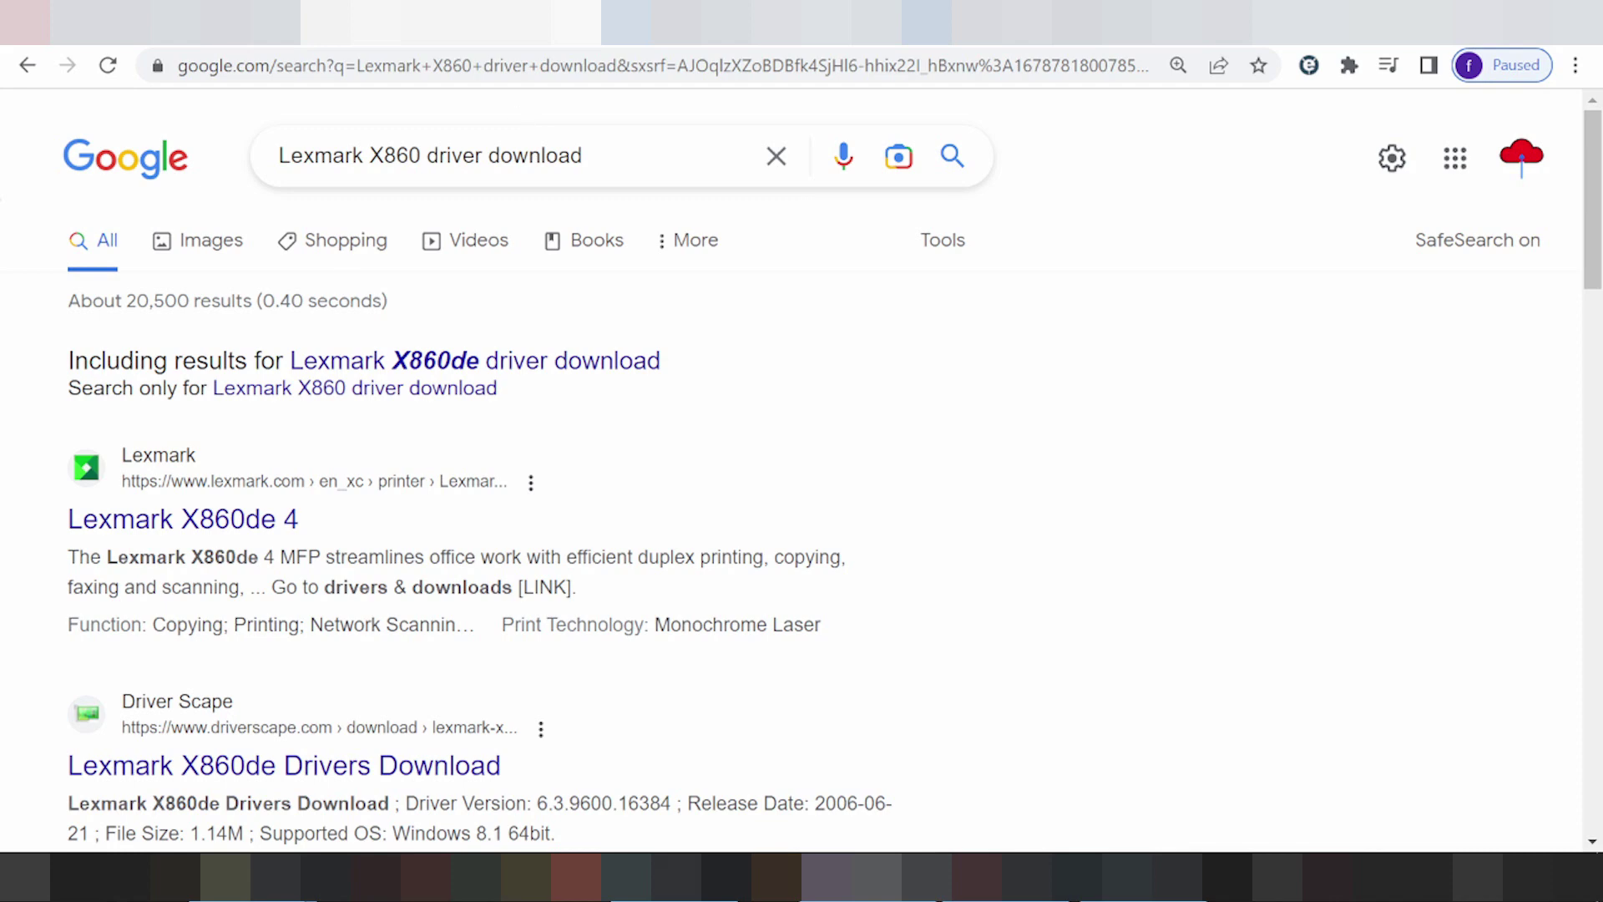
Open the Lexmark X860de 4 result to reach the X860 support page
left_click(195, 519)
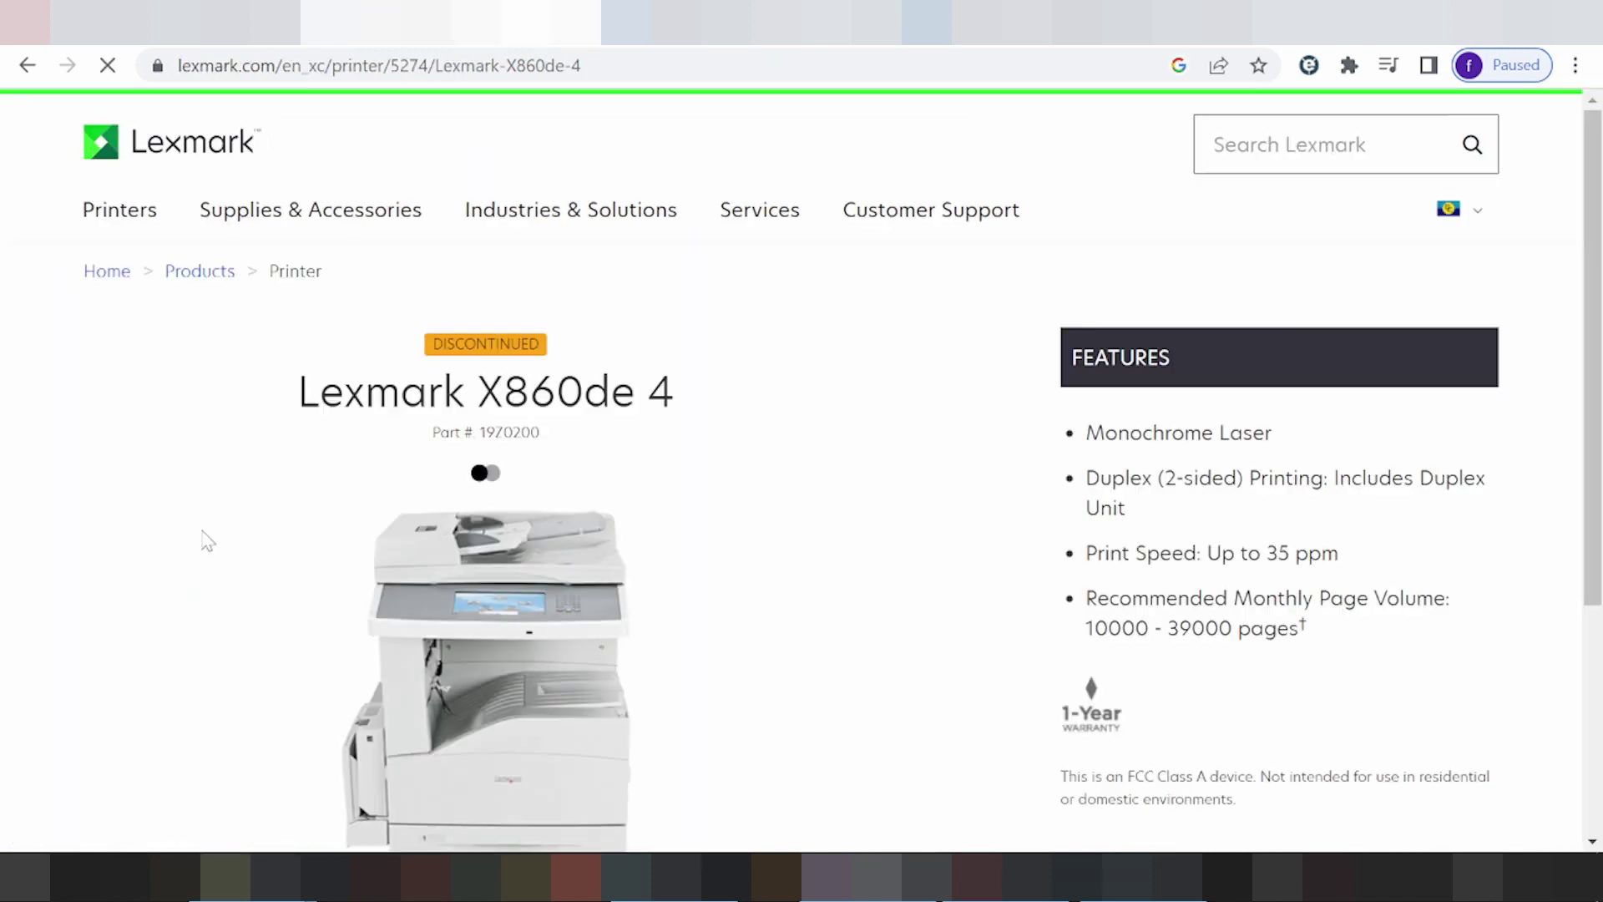
scroll(828, 309, "down", 5)
scroll(827, 310, "down", 5)
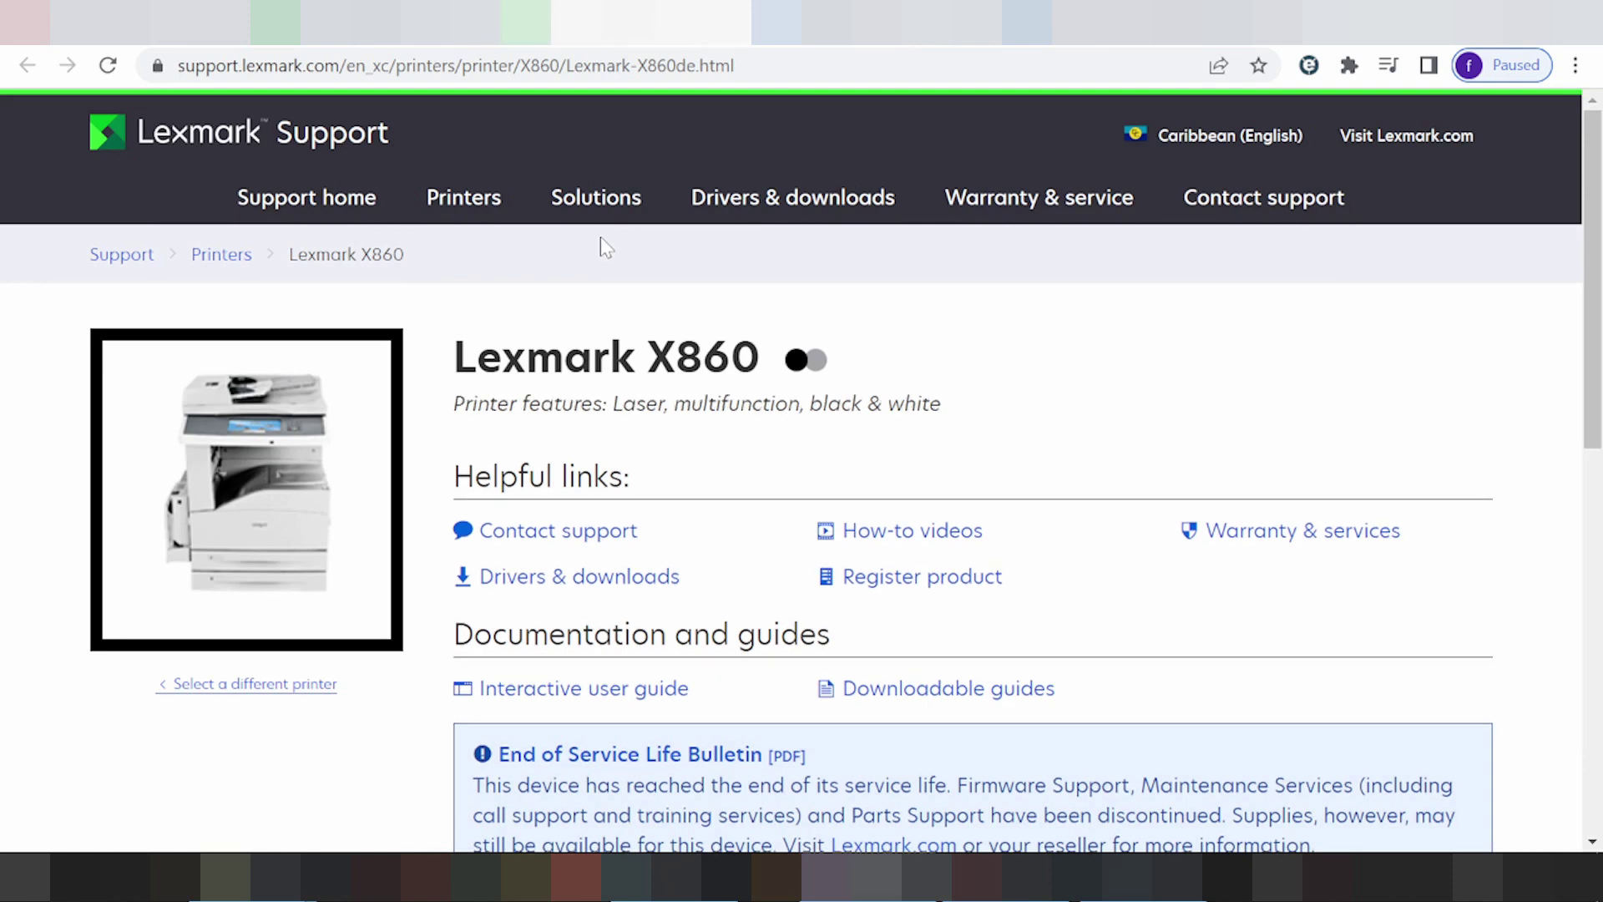
scroll(600, 241, "down", 1)
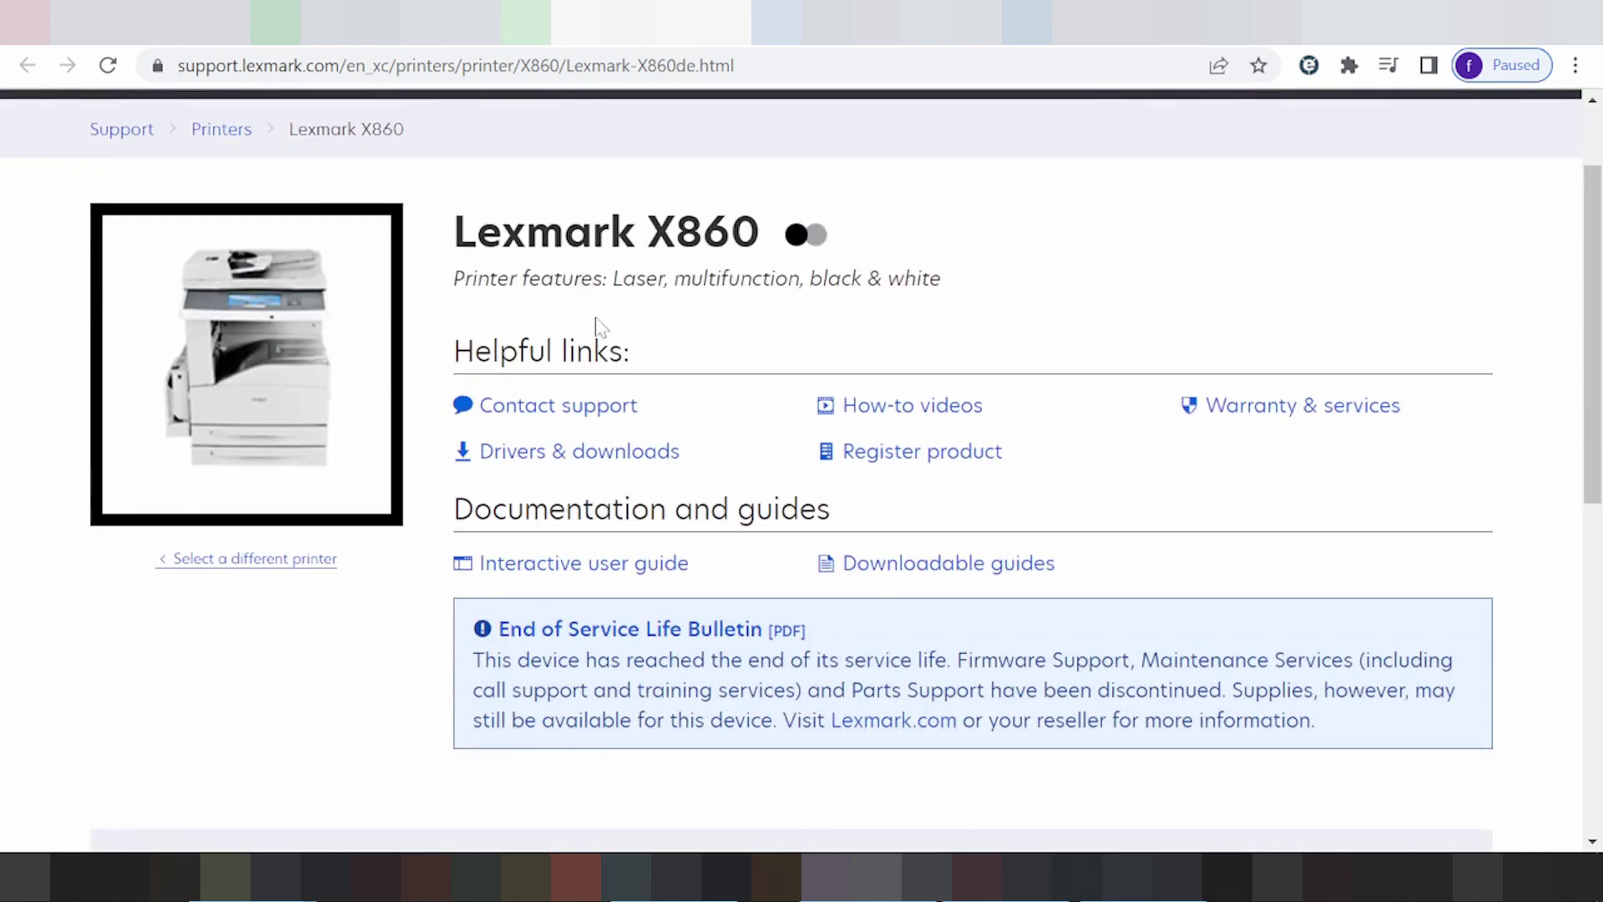
Open the X860 Drivers & downloads page and re-paste 'Lexmark X860' as the device model
left_click(569, 454)
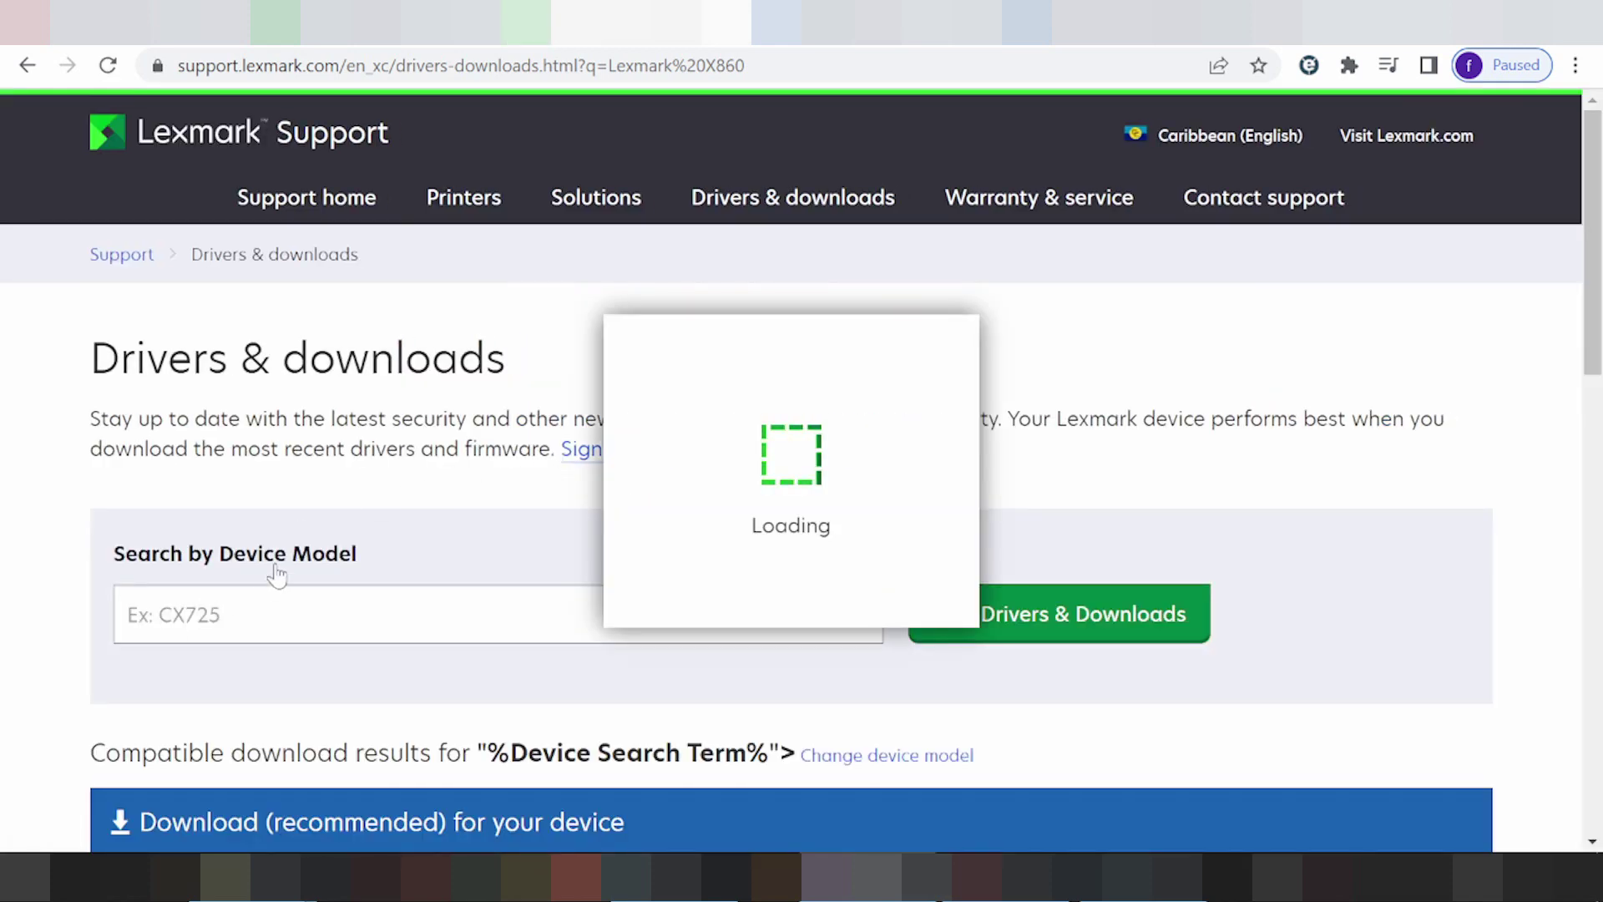
scroll(273, 577, "down", 2)
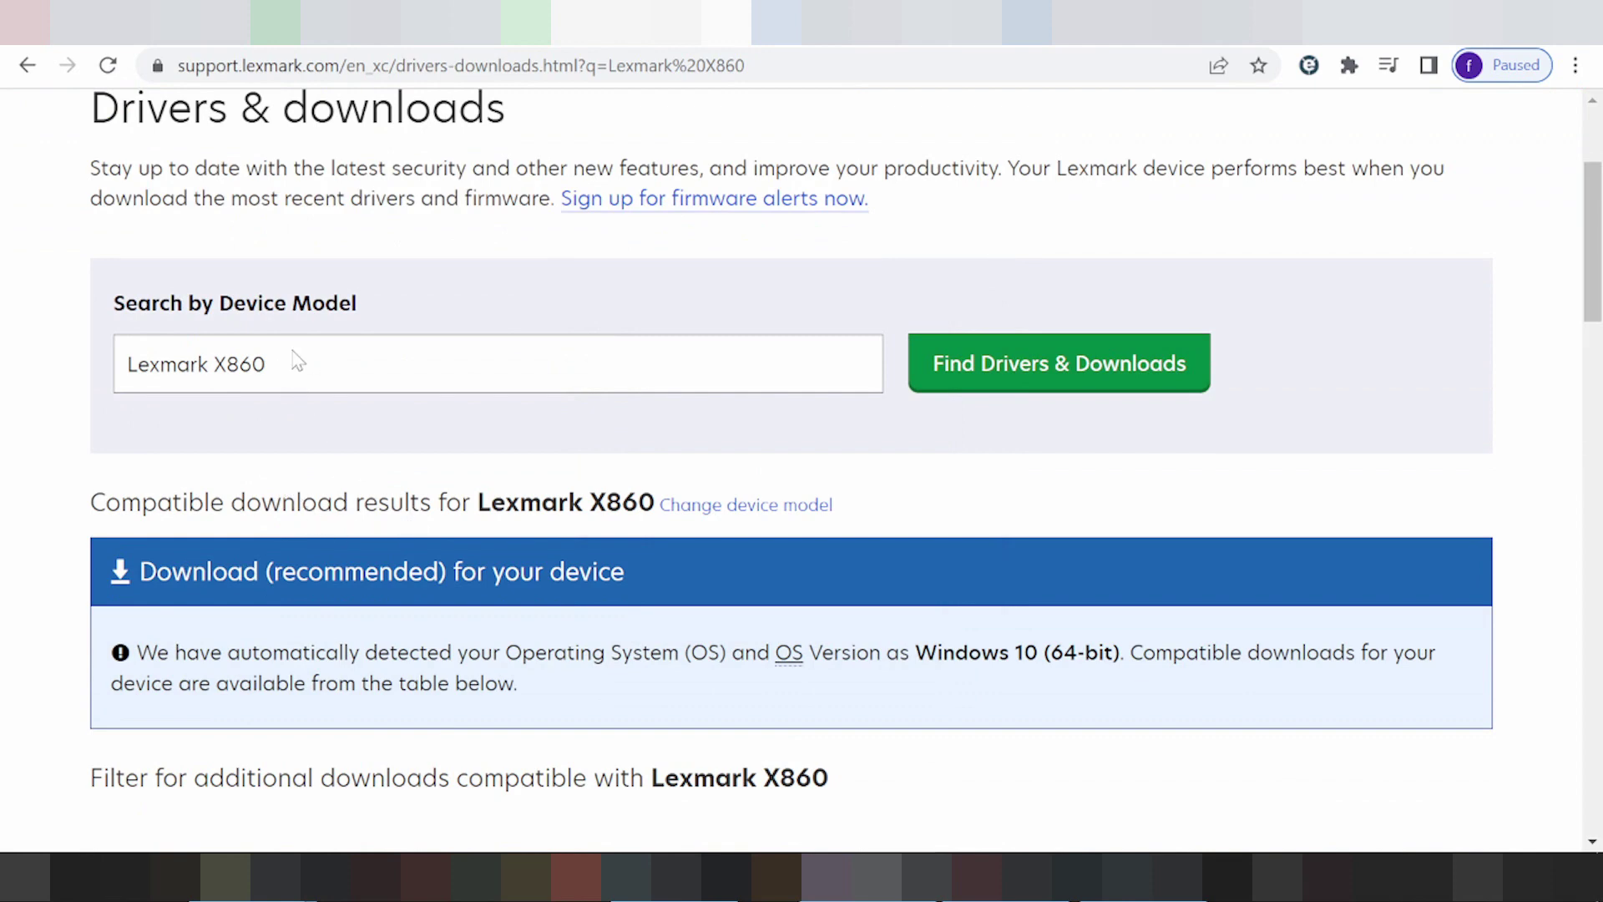
left_click(275, 370)
left_click_drag(268, 366, 126, 366)
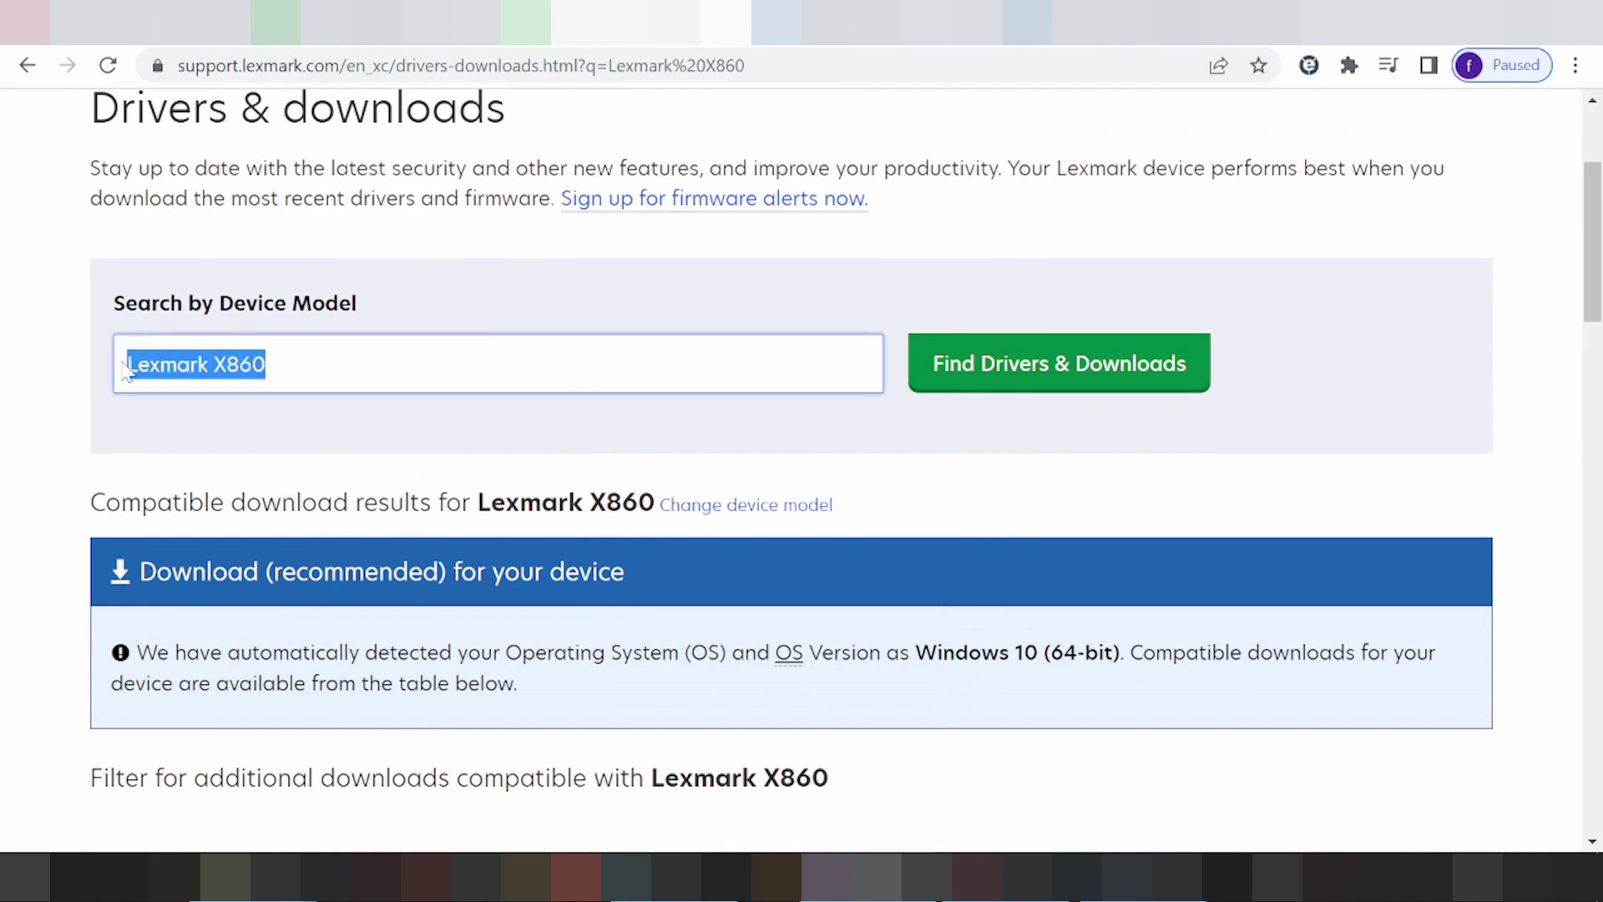
right_click(200, 375)
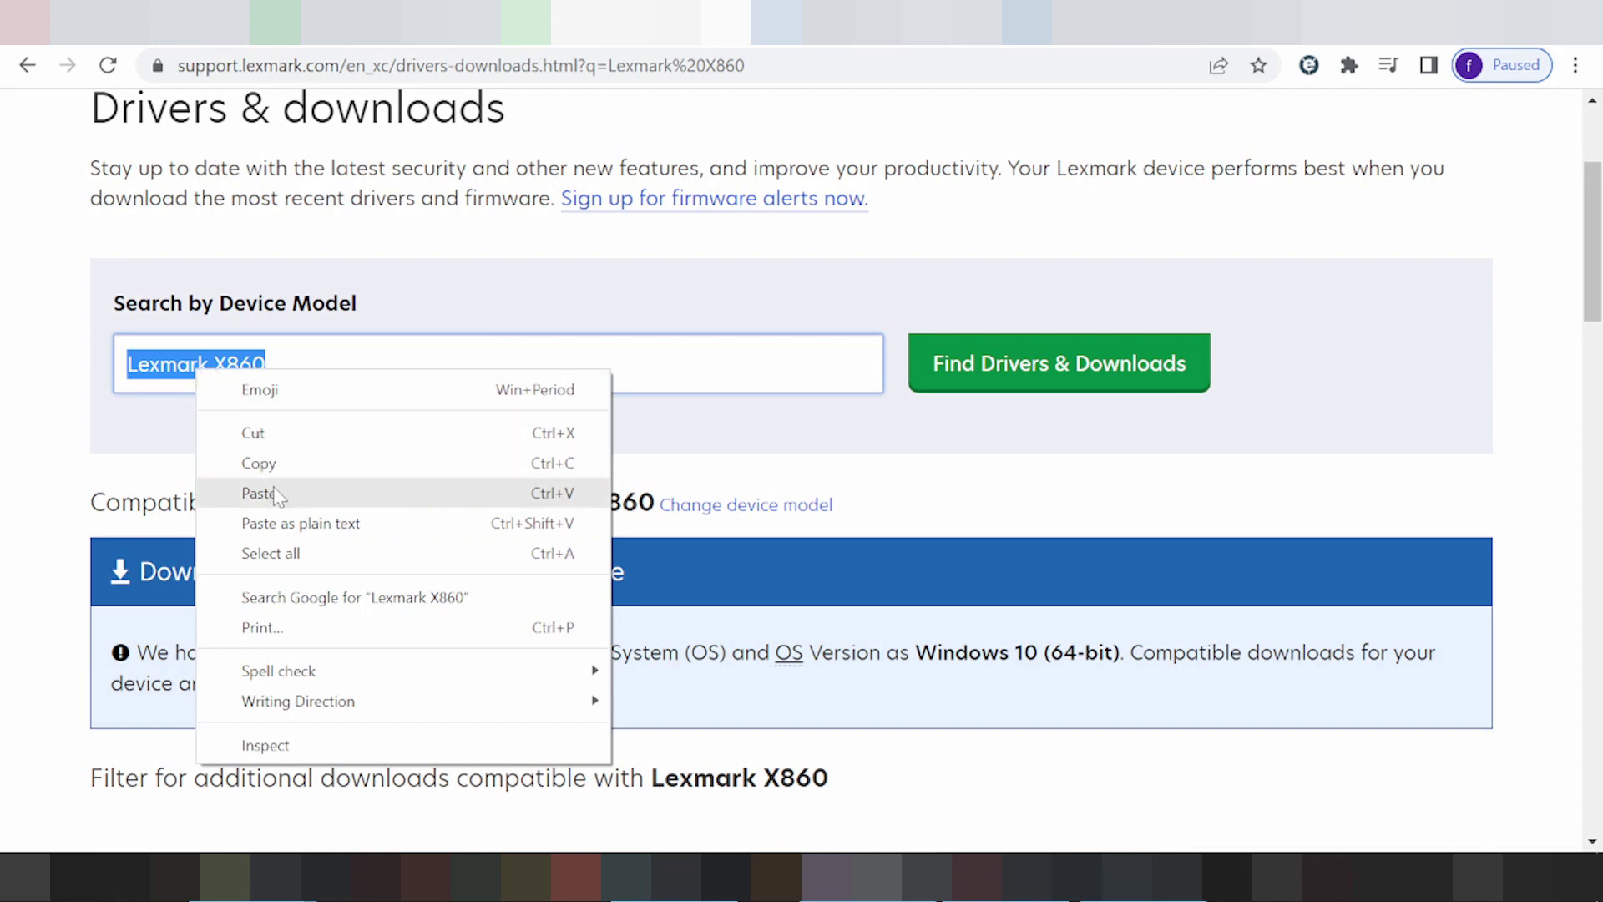
left_click(273, 491)
Check the detected Windows 10 64-bit filter and bring up the operating system choices
left_click(301, 308)
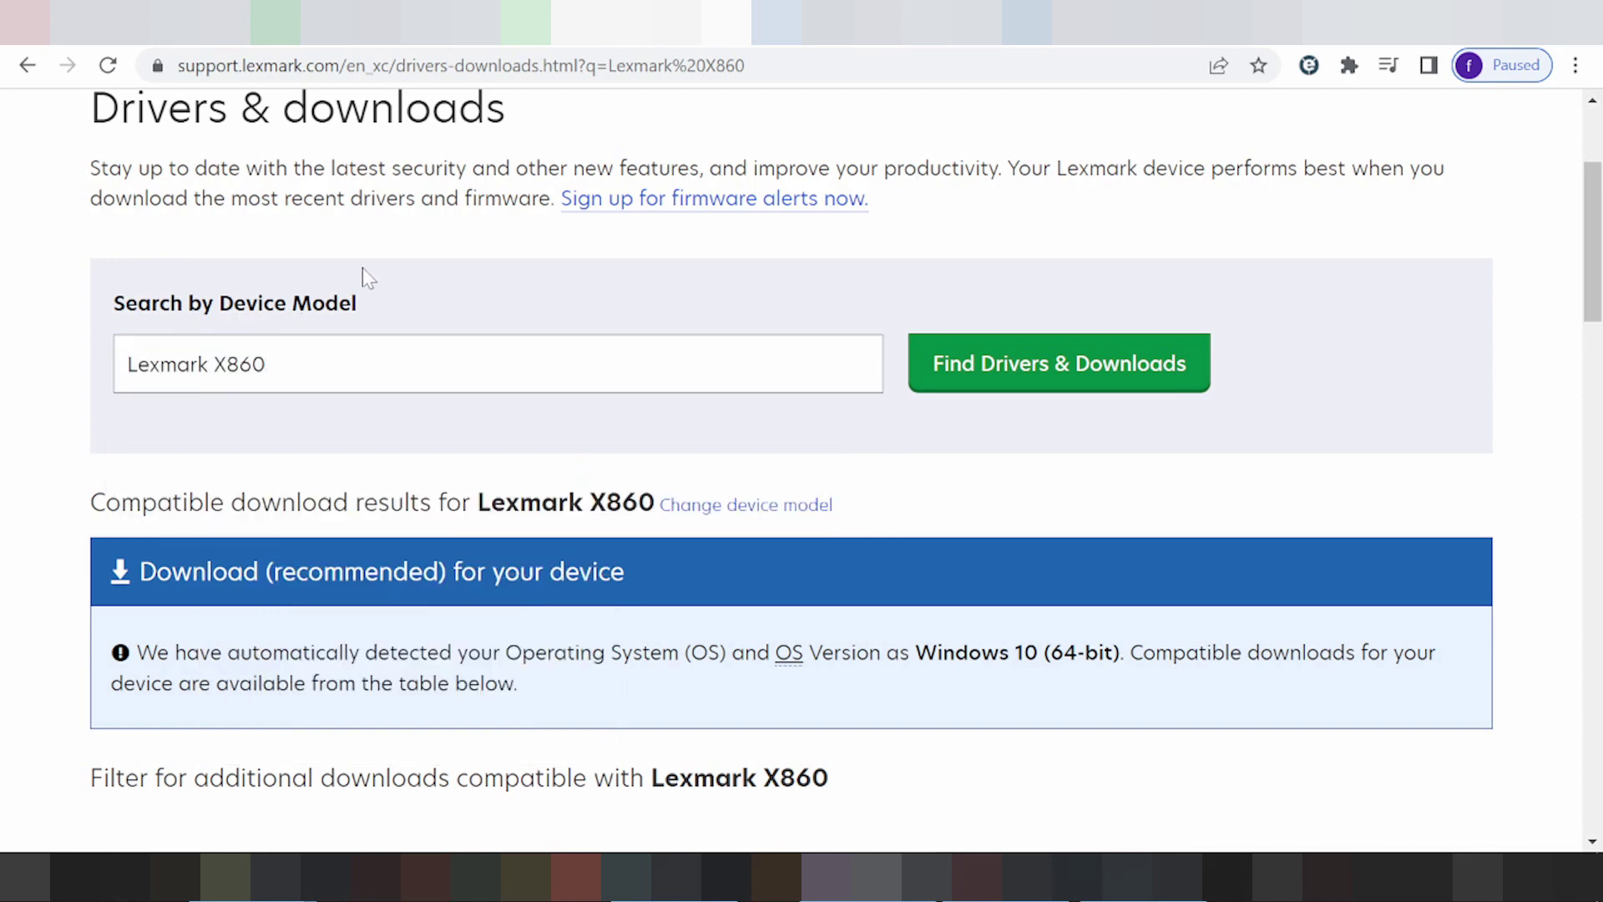
scroll(434, 291, "down", 2)
scroll(433, 290, "down", 1)
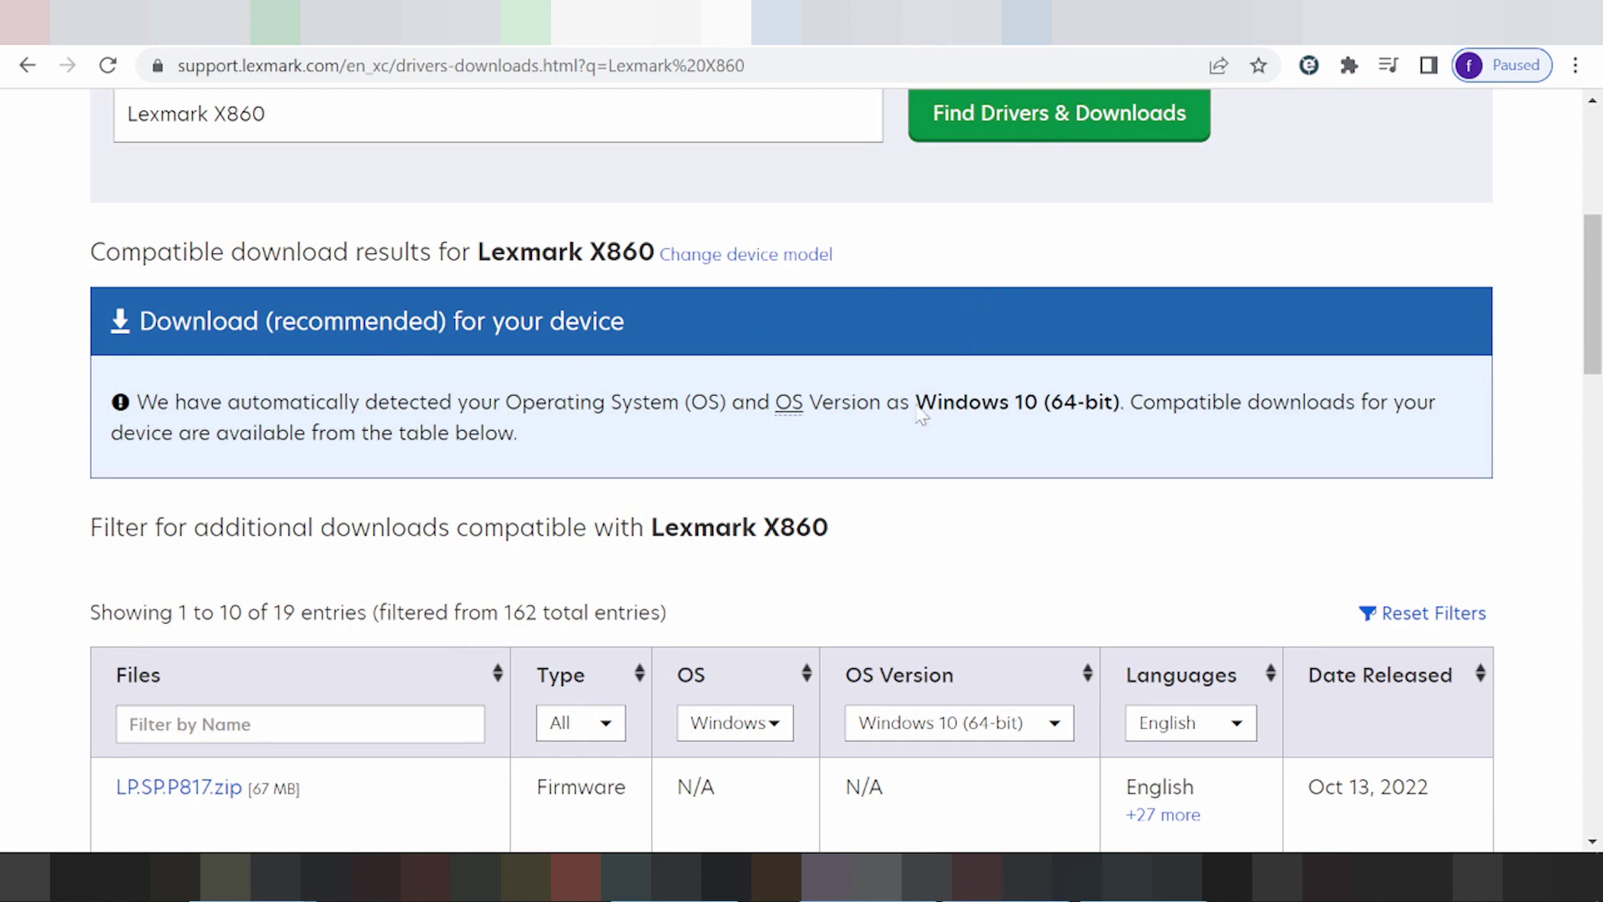
left_click_drag(915, 403, 981, 403)
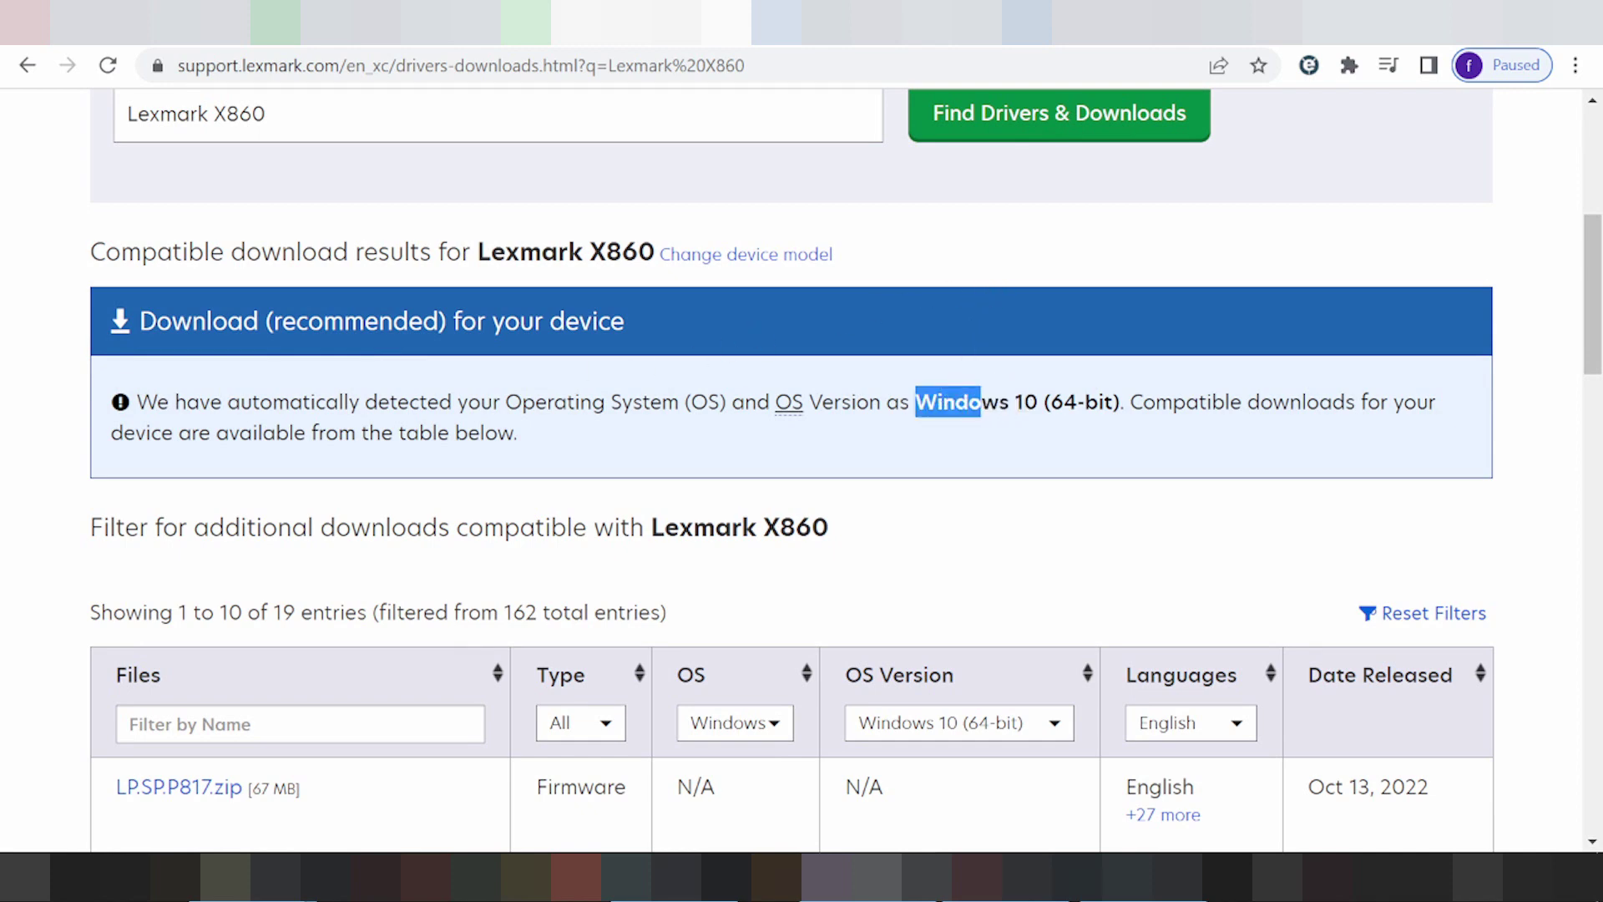
scroll(930, 351, "down", 2)
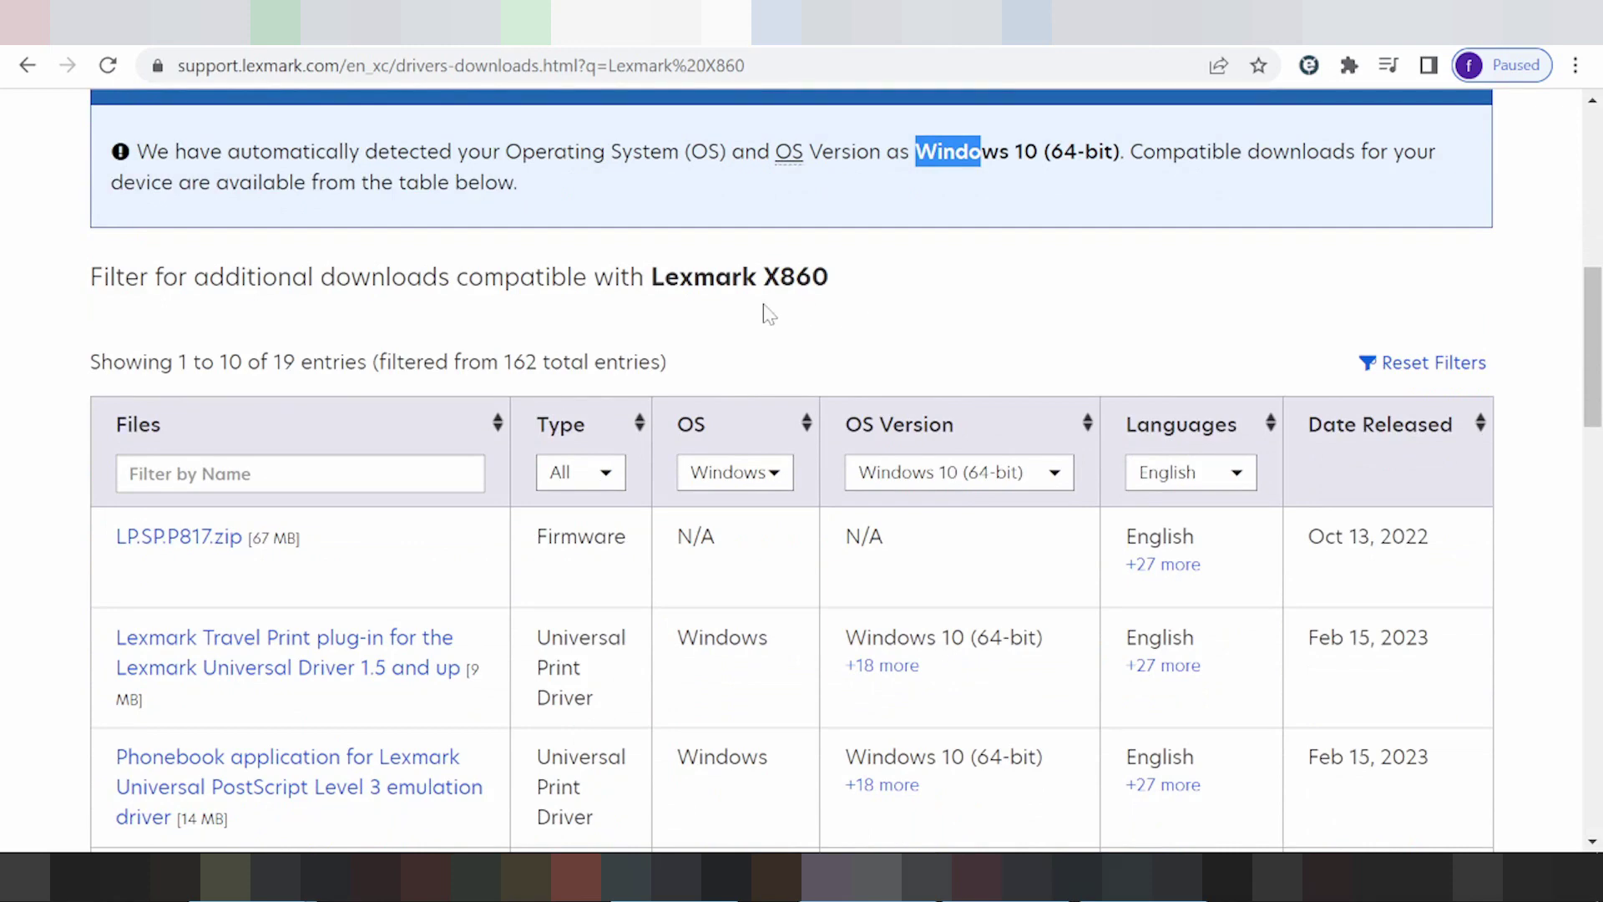
scroll(907, 301, "down", 1)
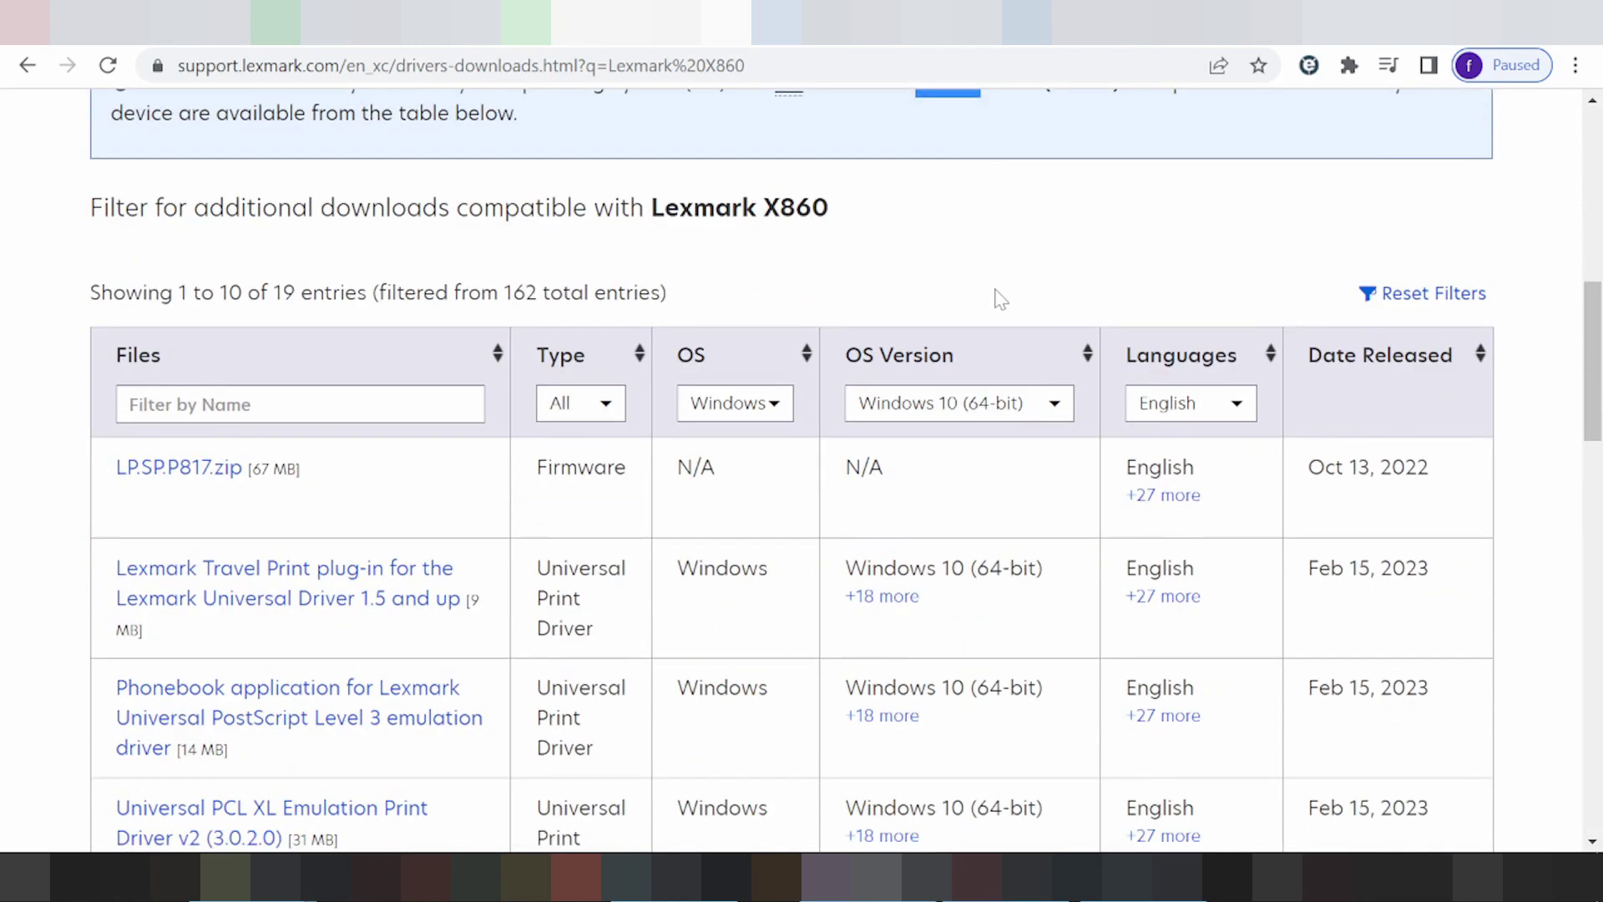
scroll(908, 264, "down", 1)
scroll(911, 254, "up", 2)
scroll(912, 254, "down", 1)
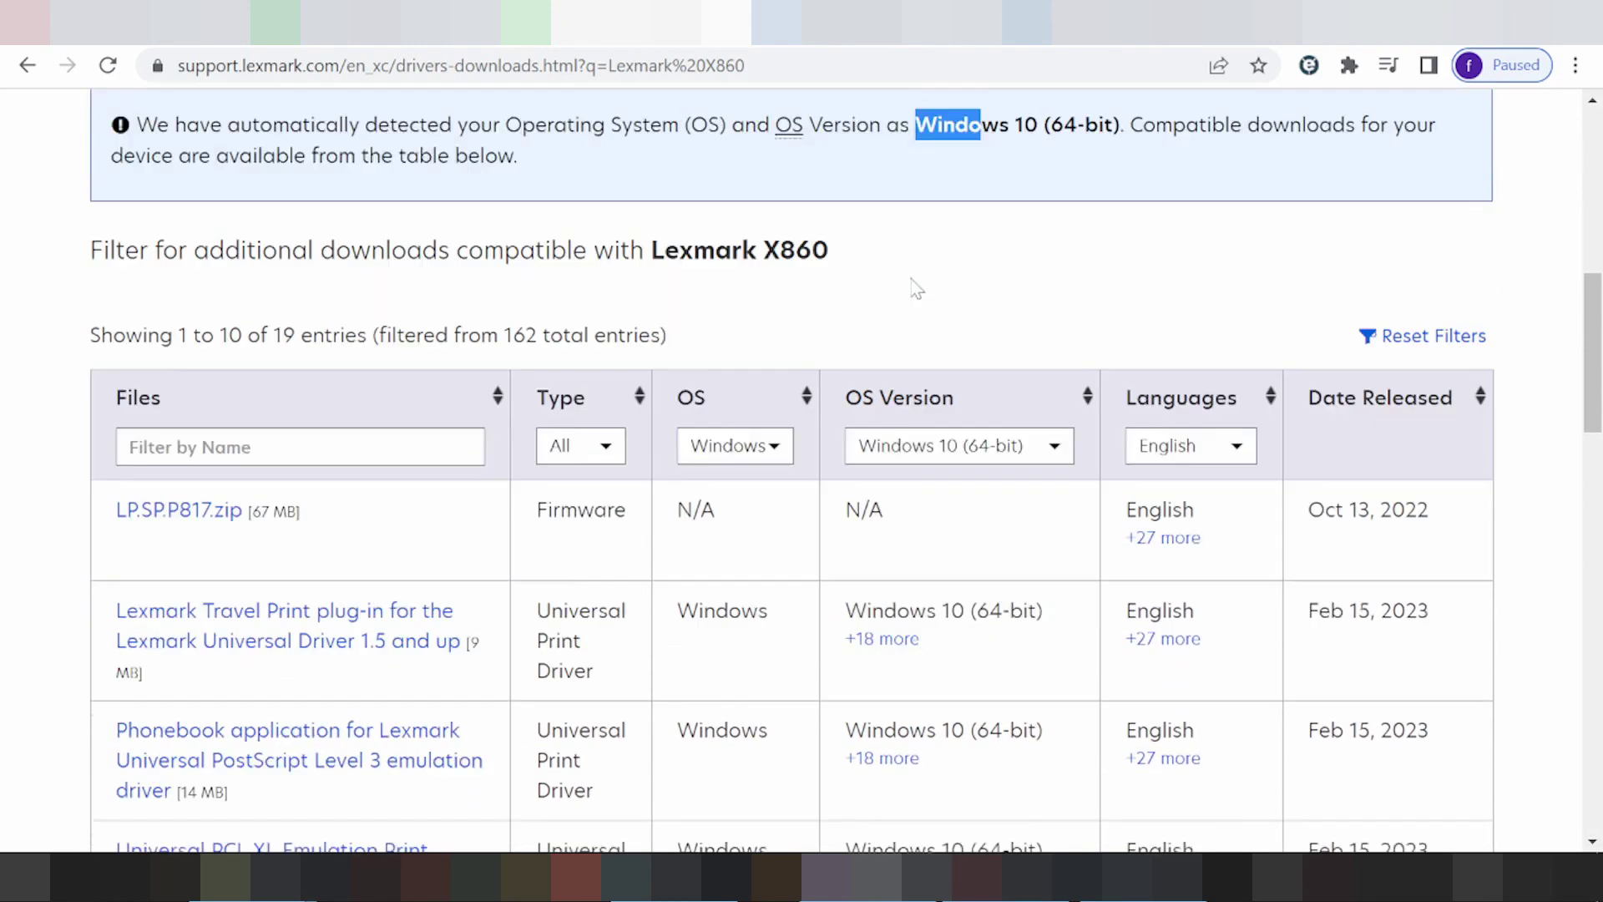
scroll(913, 263, "down", 1)
left_click(736, 347)
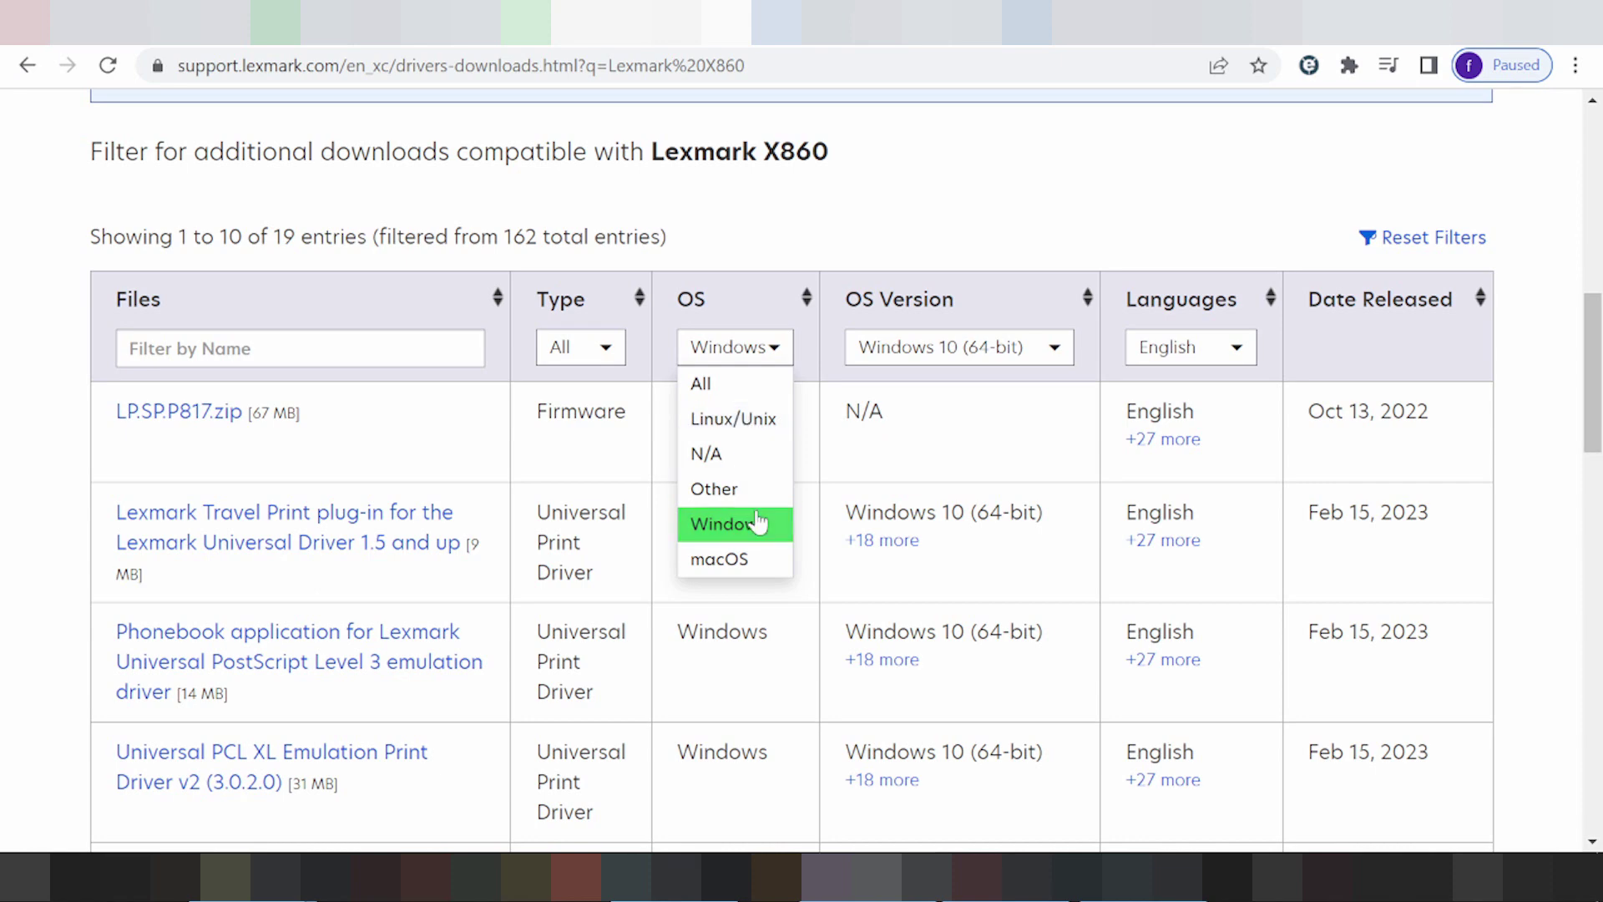
Try the Linux/Unix filter, then switch the X860 list to macOS and browse its versions
left_click(733, 419)
left_click(952, 226)
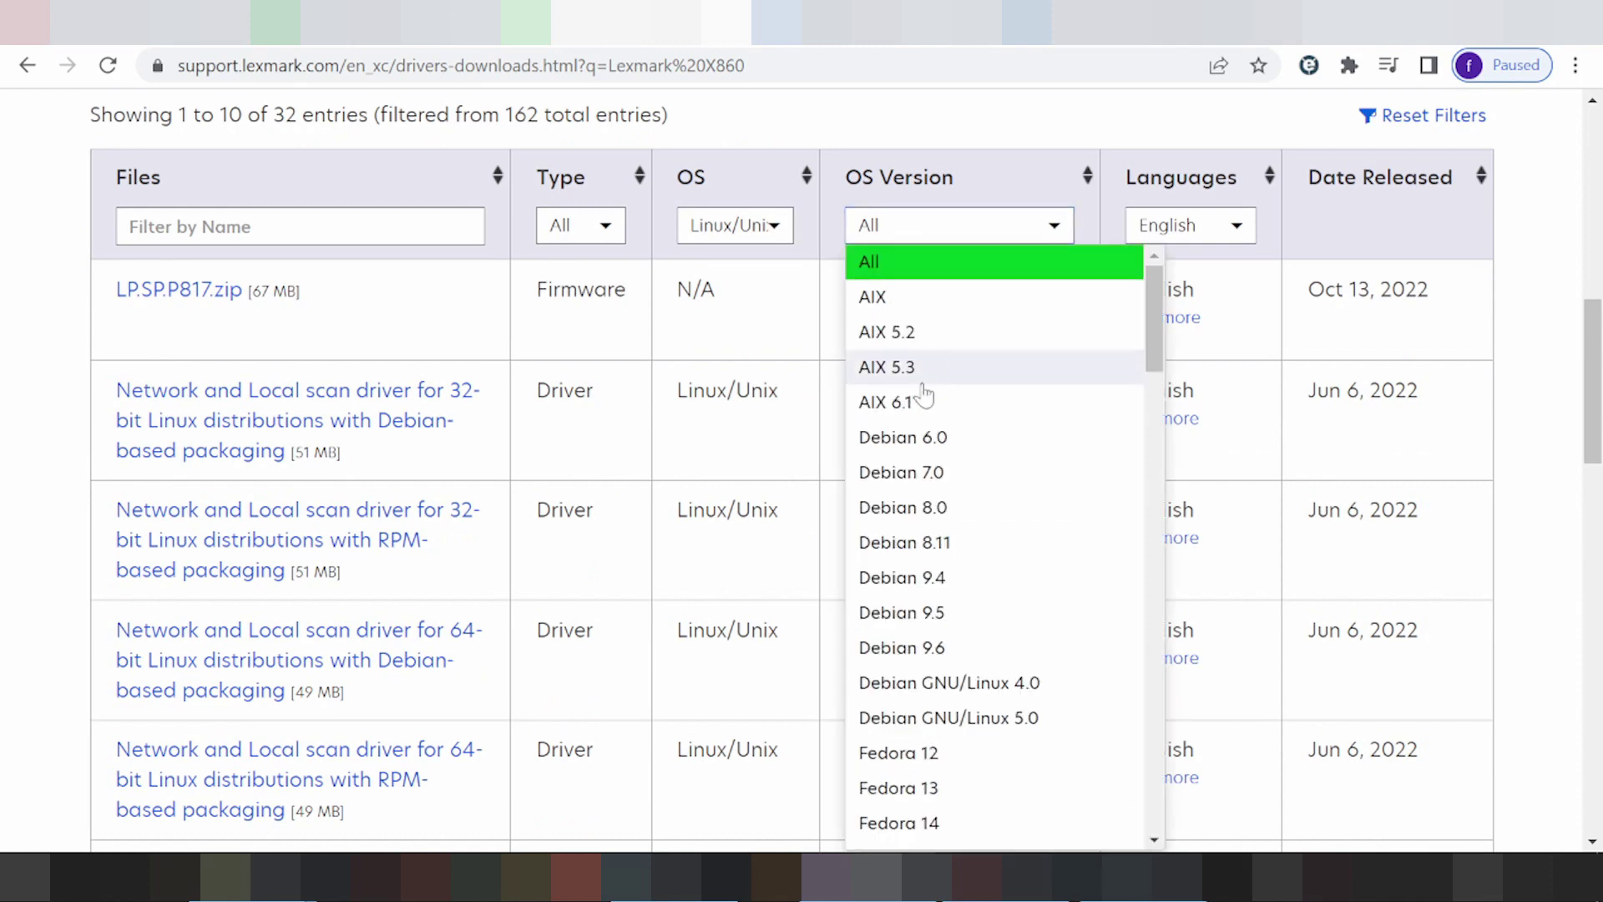
scroll(952, 363, "down", 3)
scroll(956, 361, "down", 3)
scroll(956, 361, "down", 2)
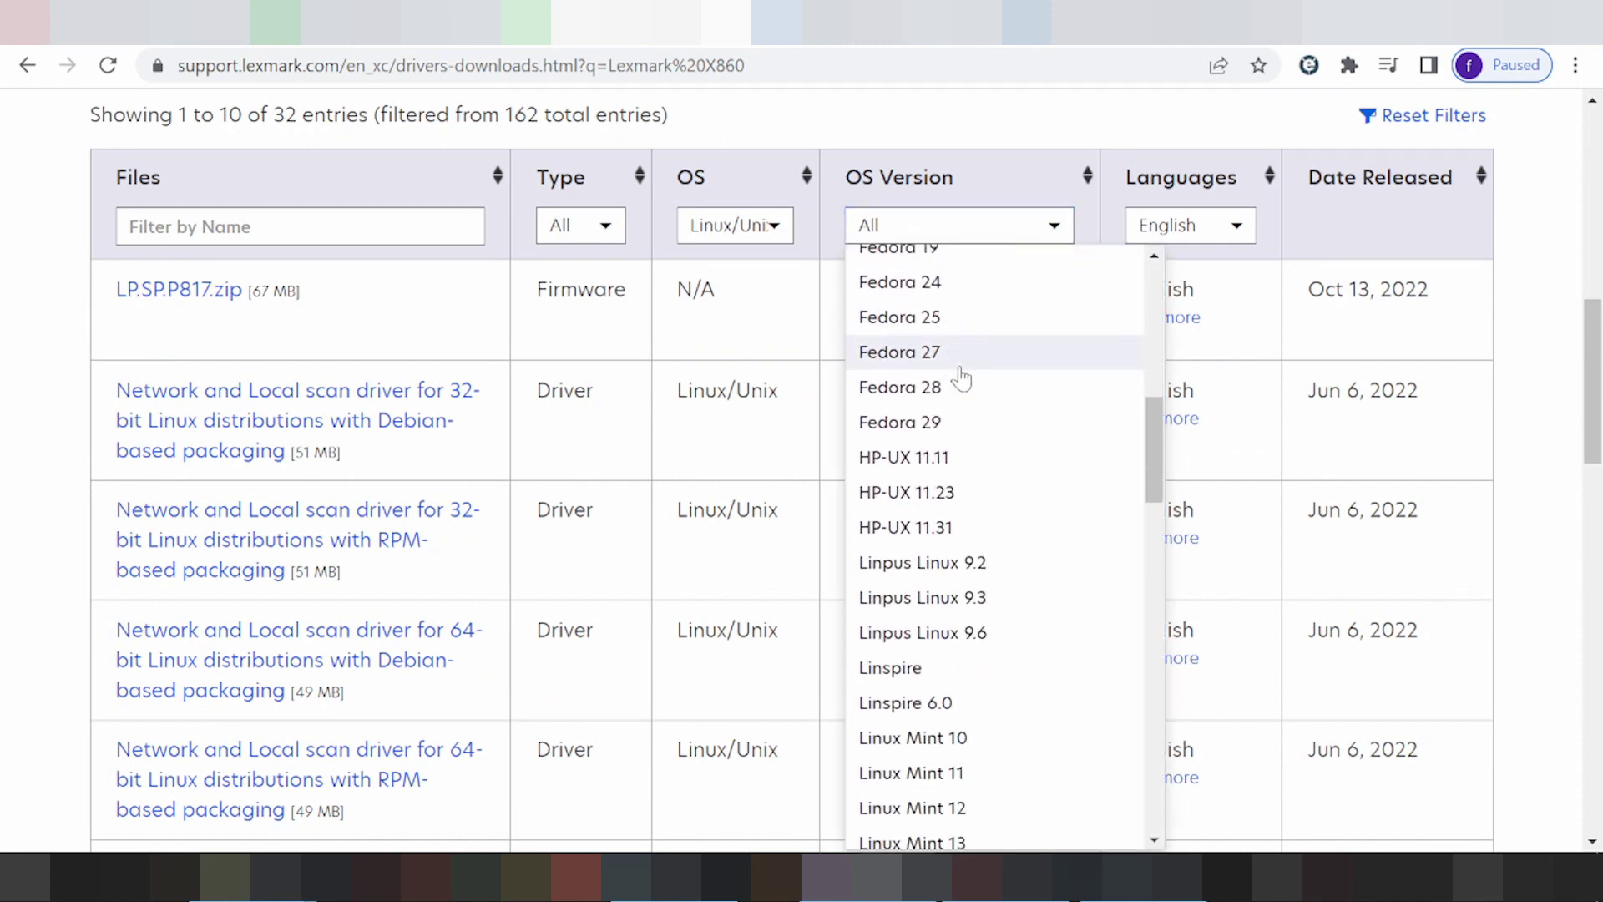
scroll(956, 366, "down", 2)
scroll(977, 288, "down", 1)
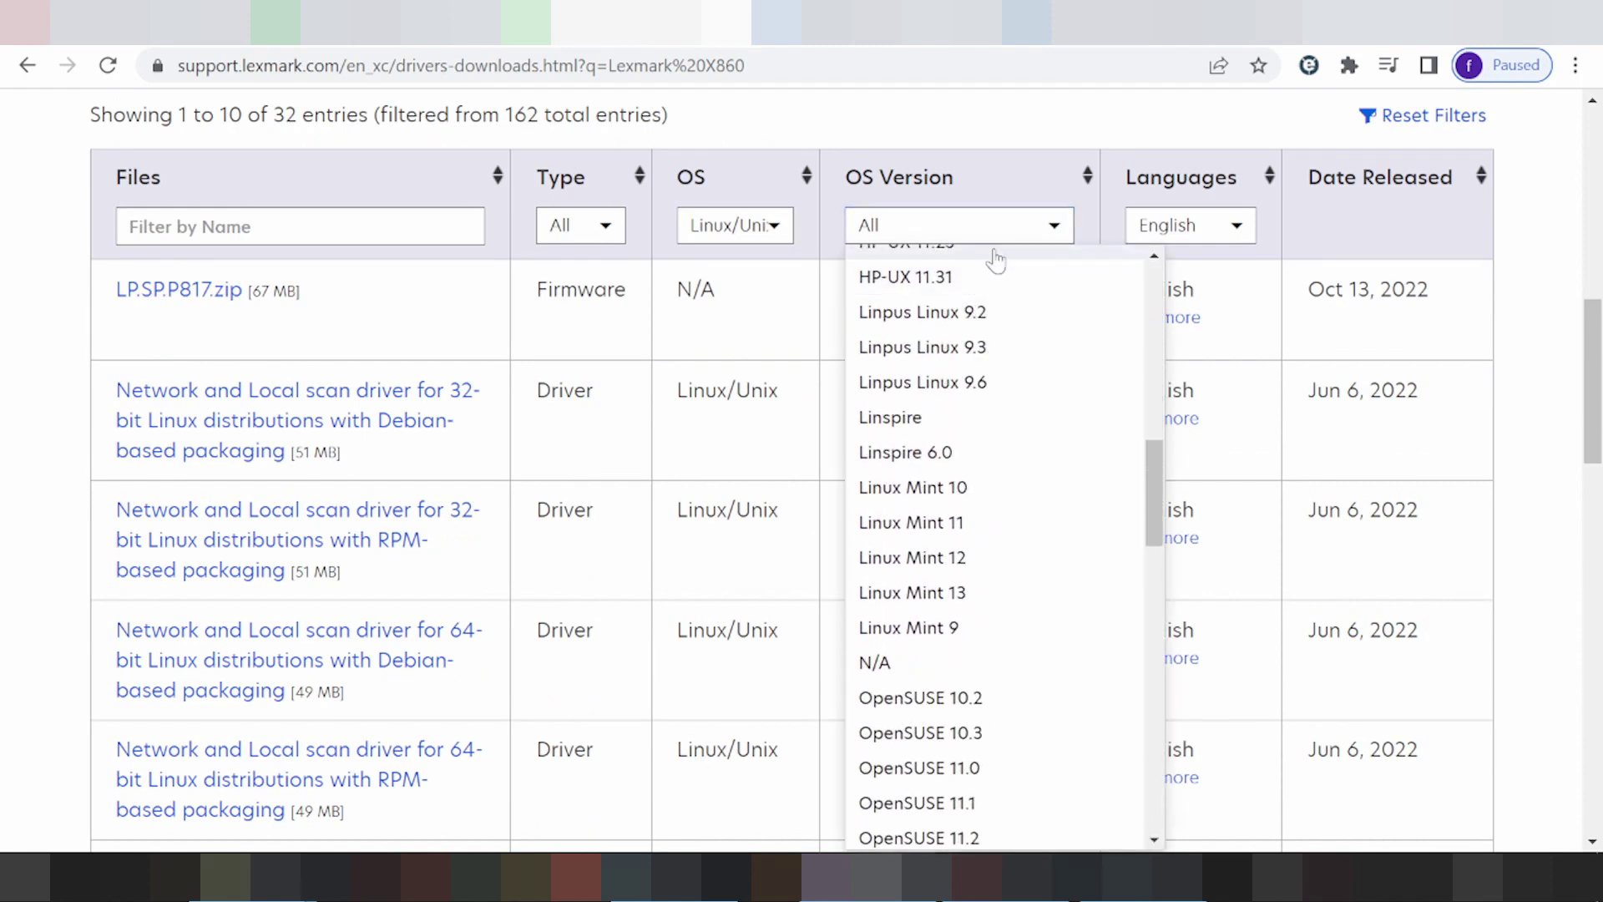
scroll(983, 257, "down", 1)
scroll(901, 364, "down", 2)
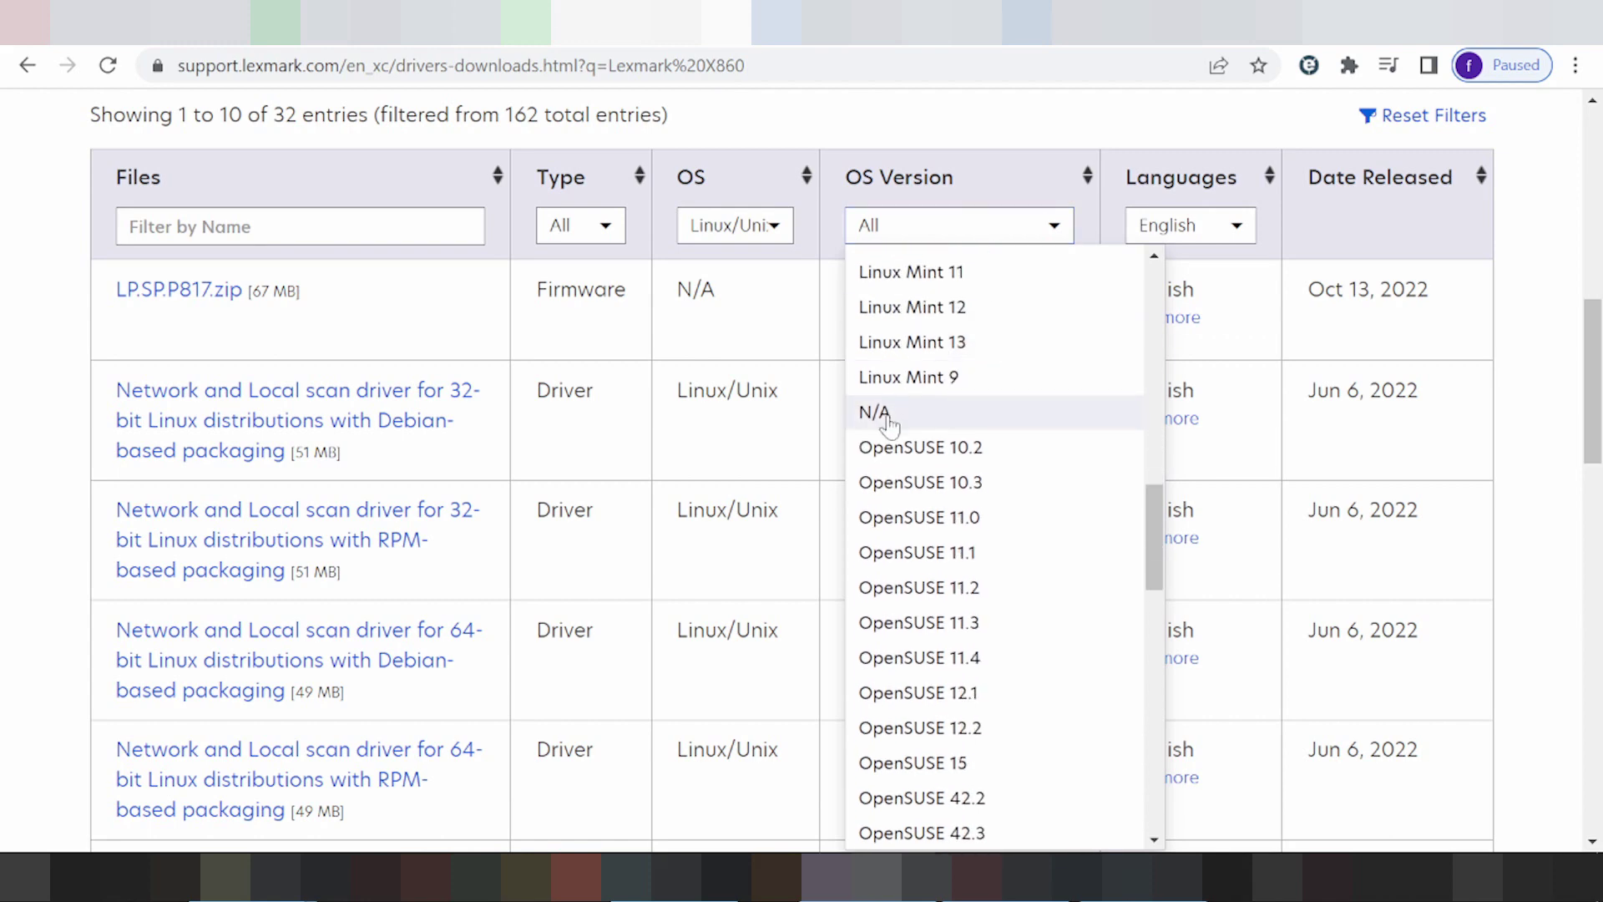
scroll(901, 363, "down", 2)
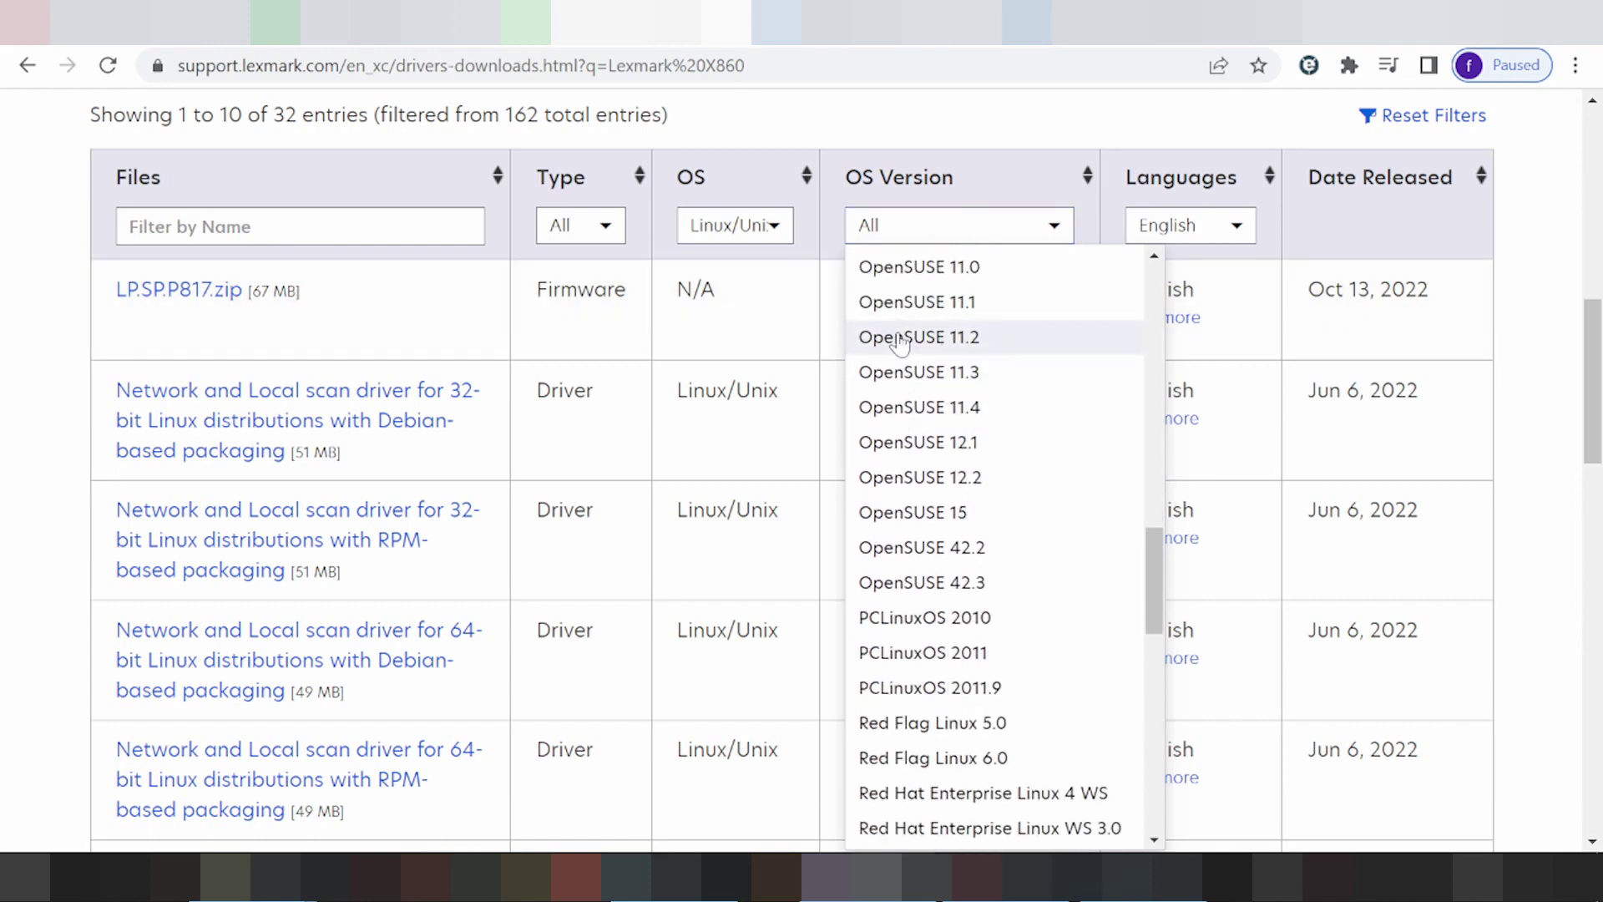
left_click(763, 225)
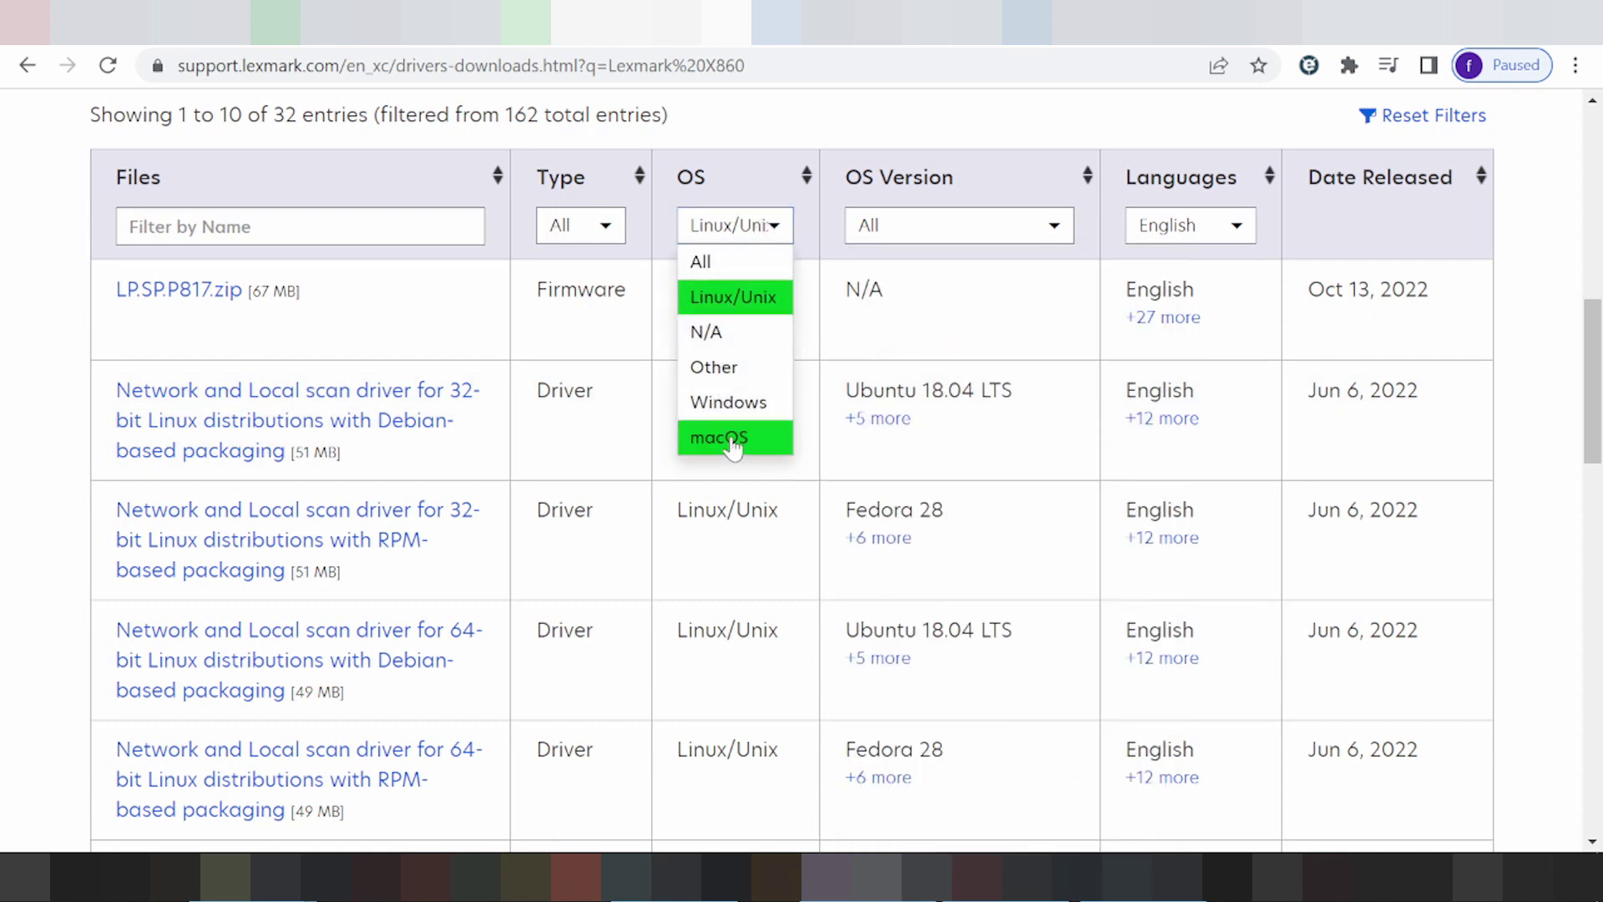
left_click(721, 437)
left_click(958, 227)
scroll(928, 377, "down", 1)
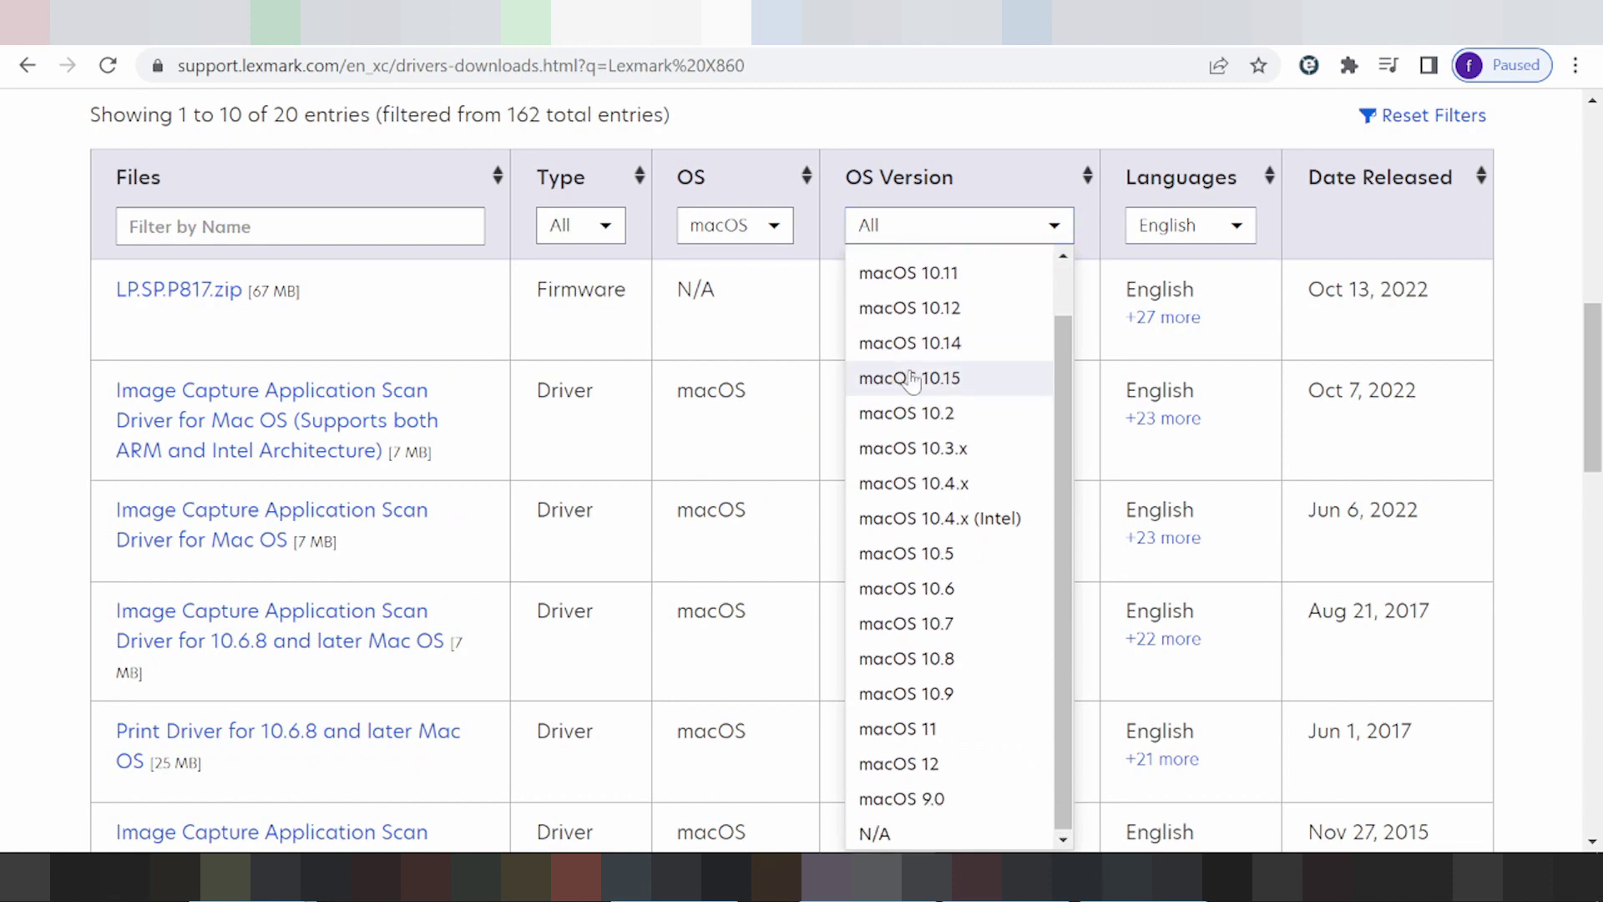
scroll(975, 379, "down", 1)
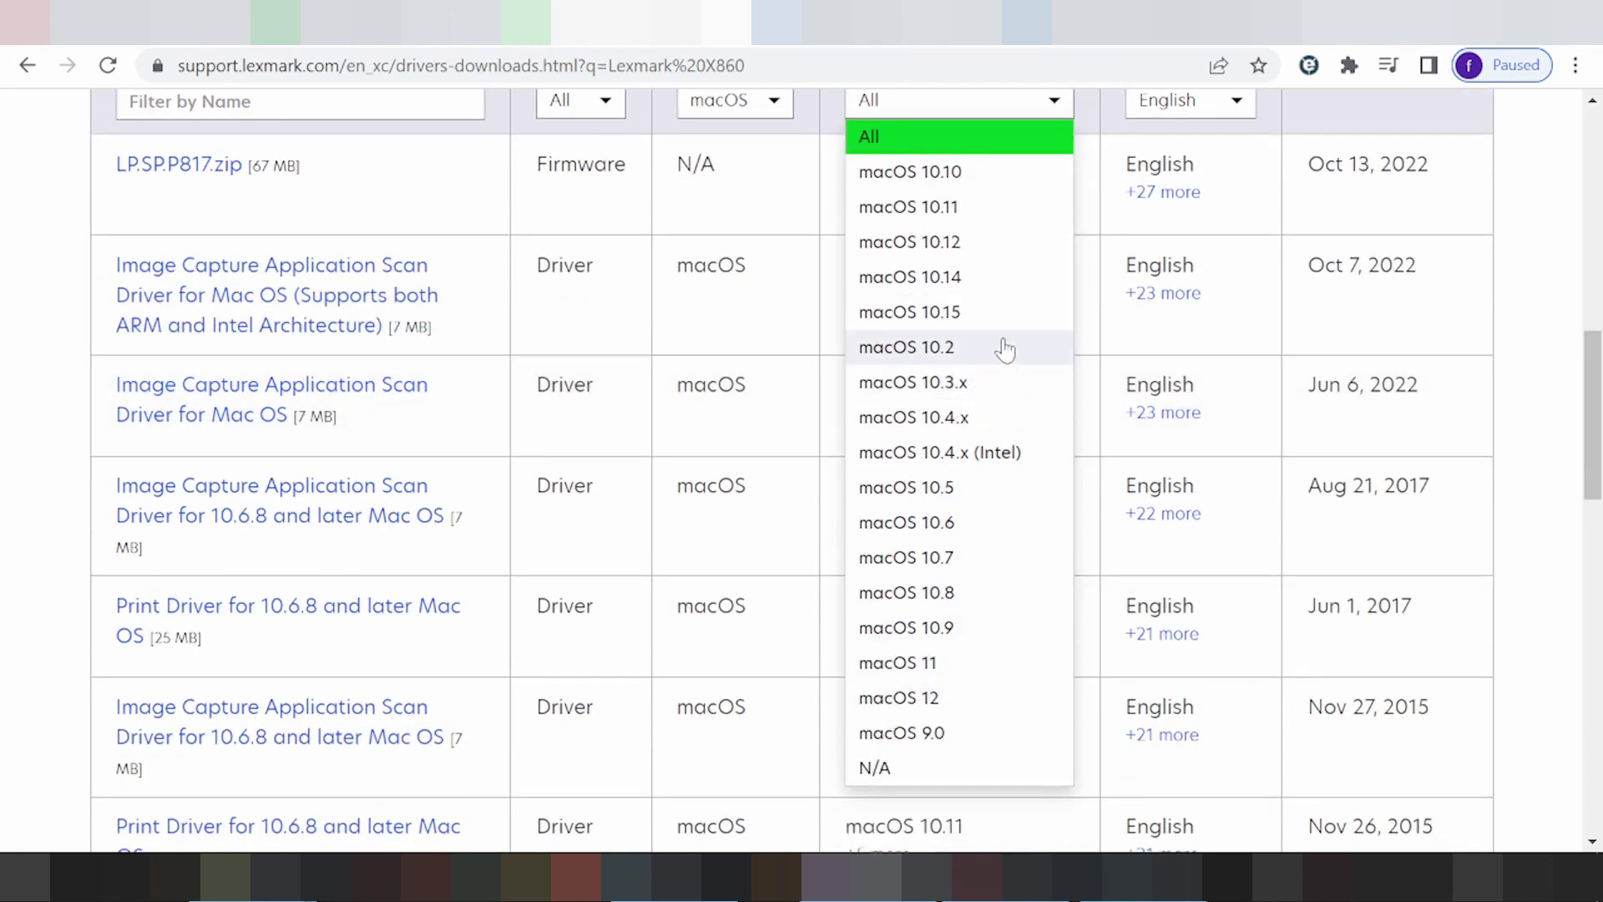
left_click(734, 101)
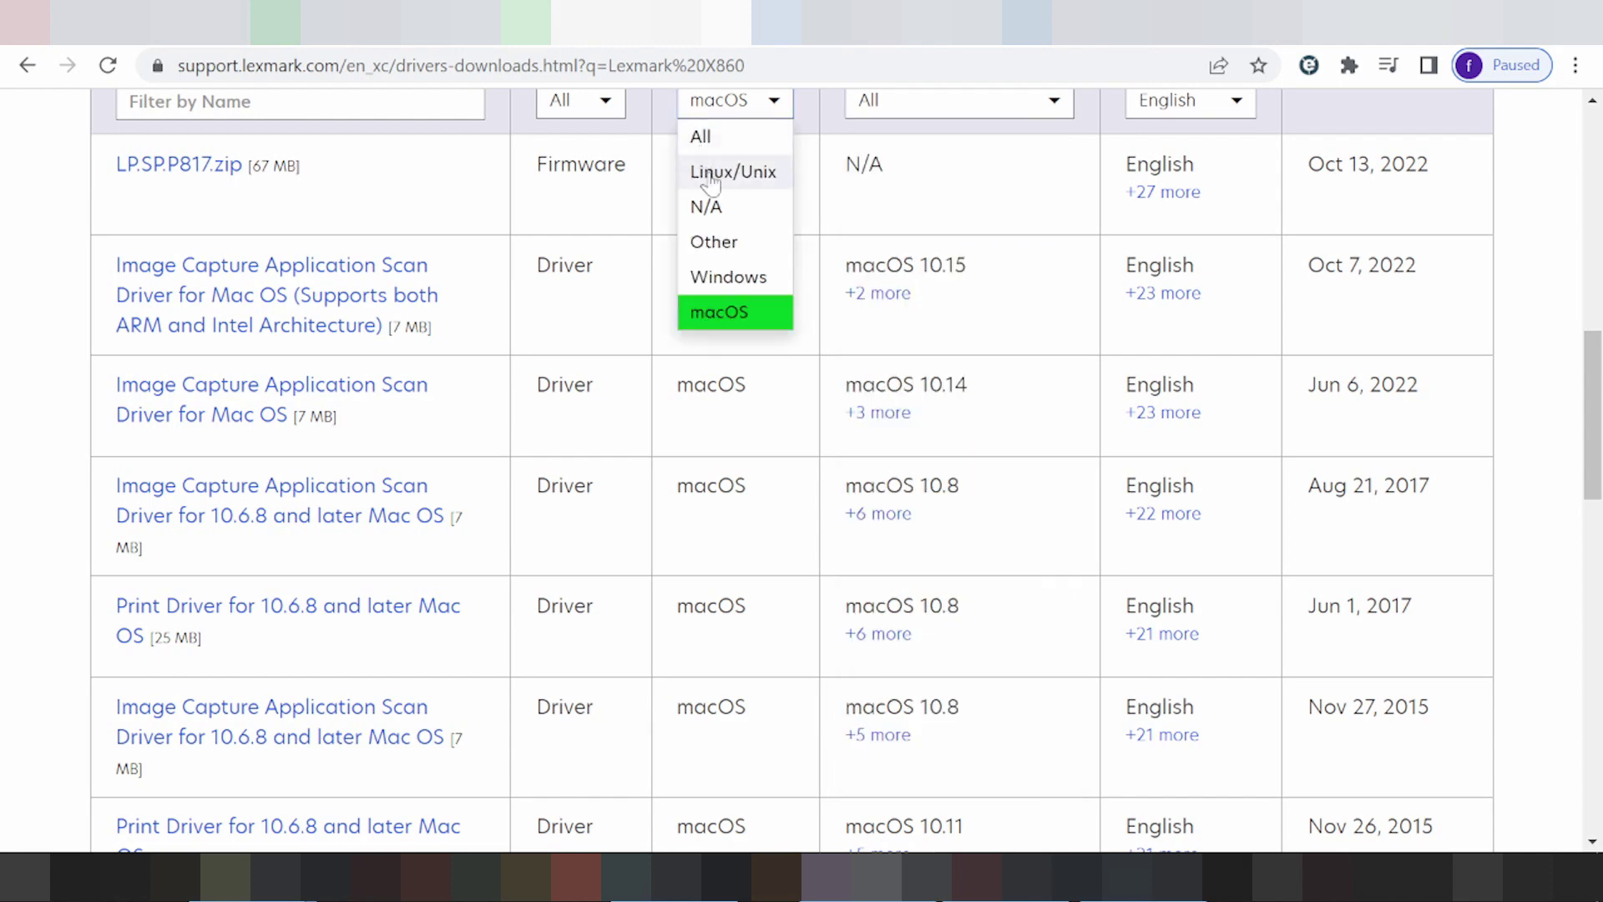
Filter the X860 downloads to Windows (44 entries) and bring up its version list
left_click(721, 292)
scroll(802, 377, "up", 2)
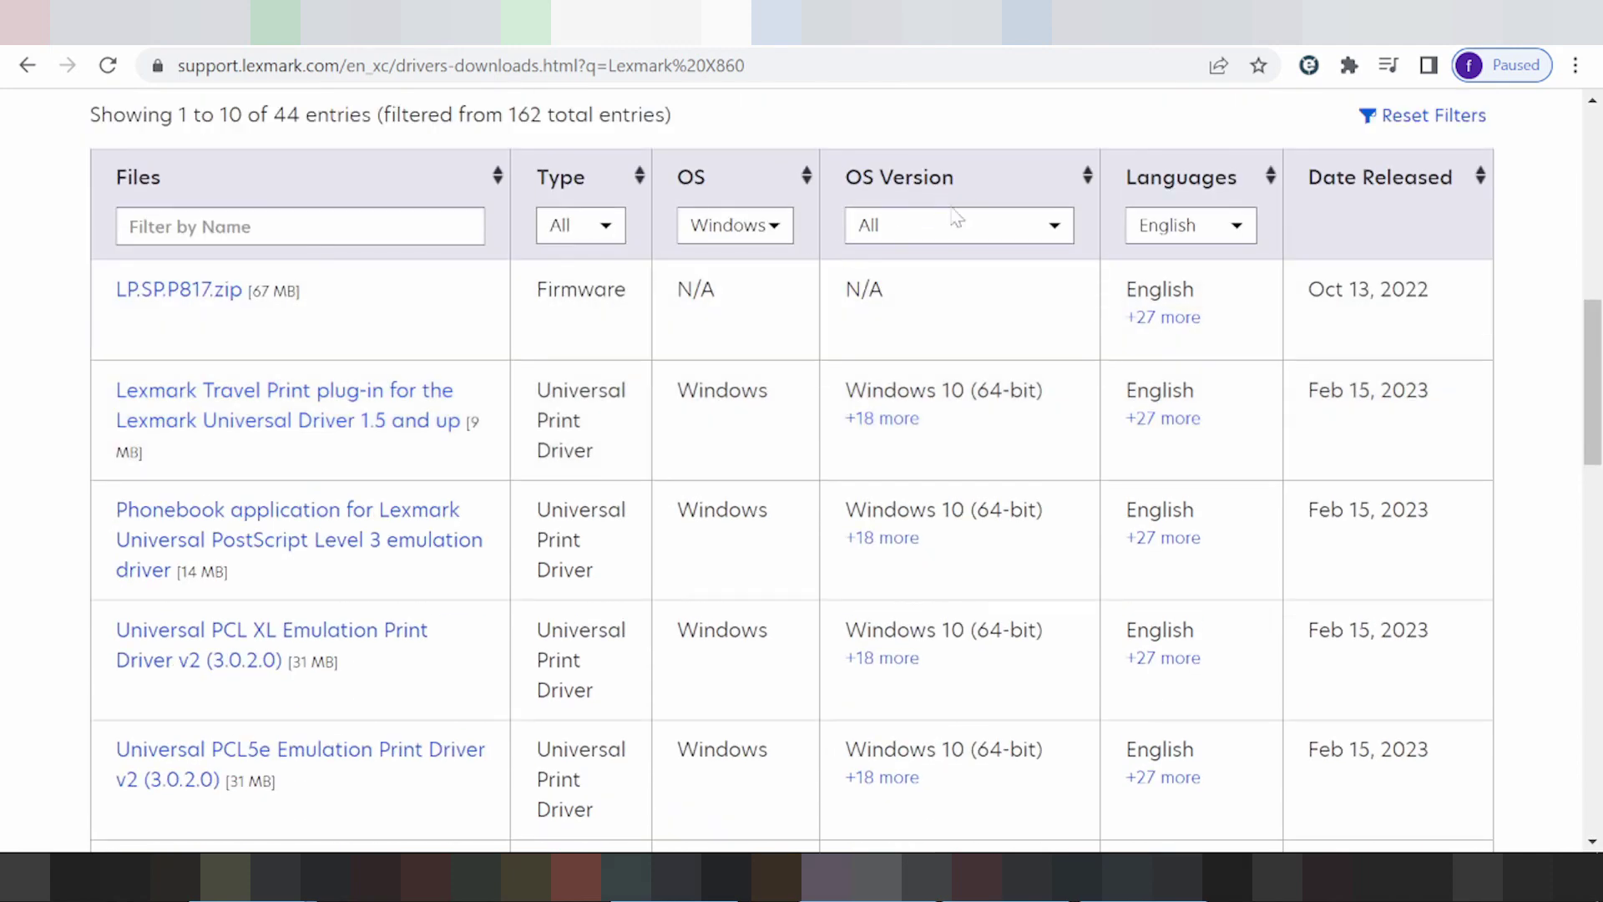
left_click(954, 225)
scroll(953, 301, "down", 2)
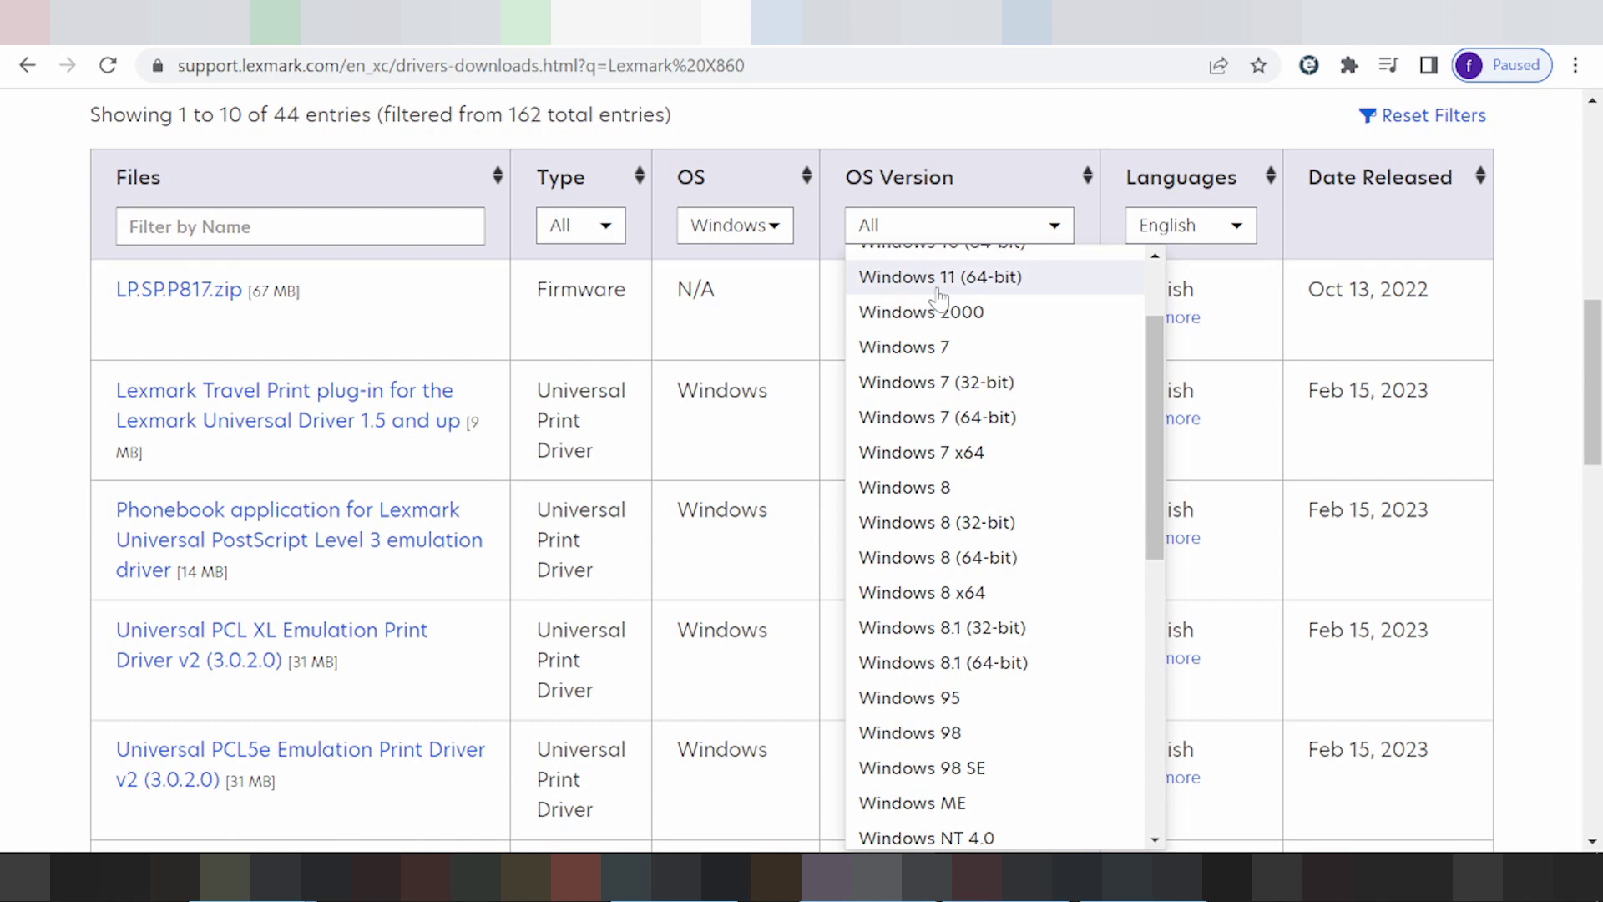
scroll(939, 298, "up", 2)
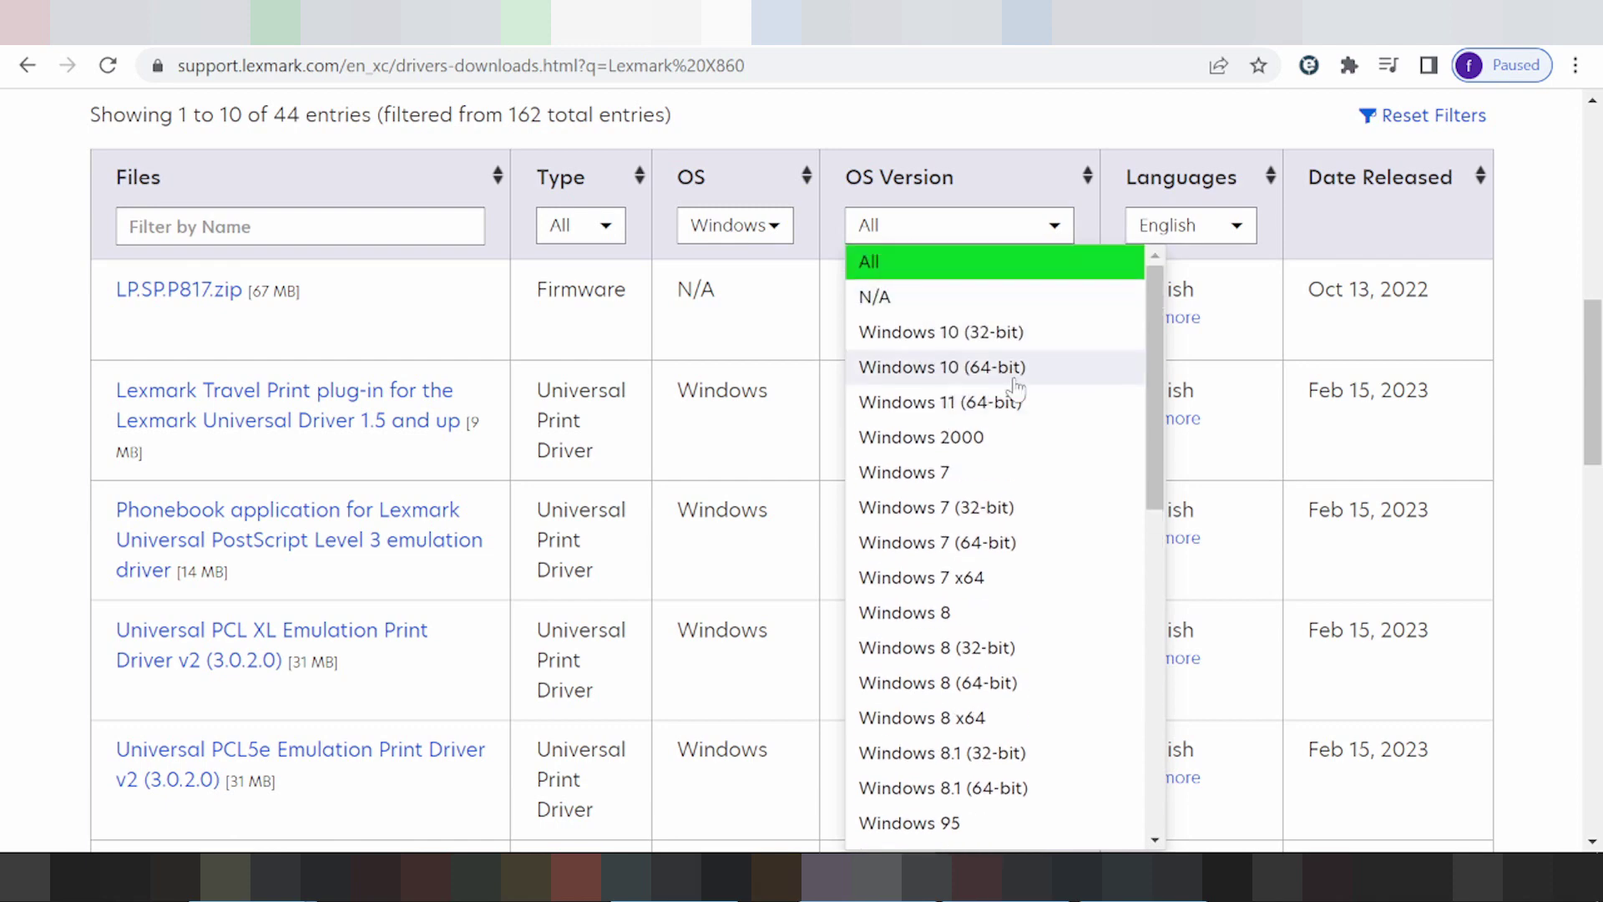
scroll(945, 389, "down", 1)
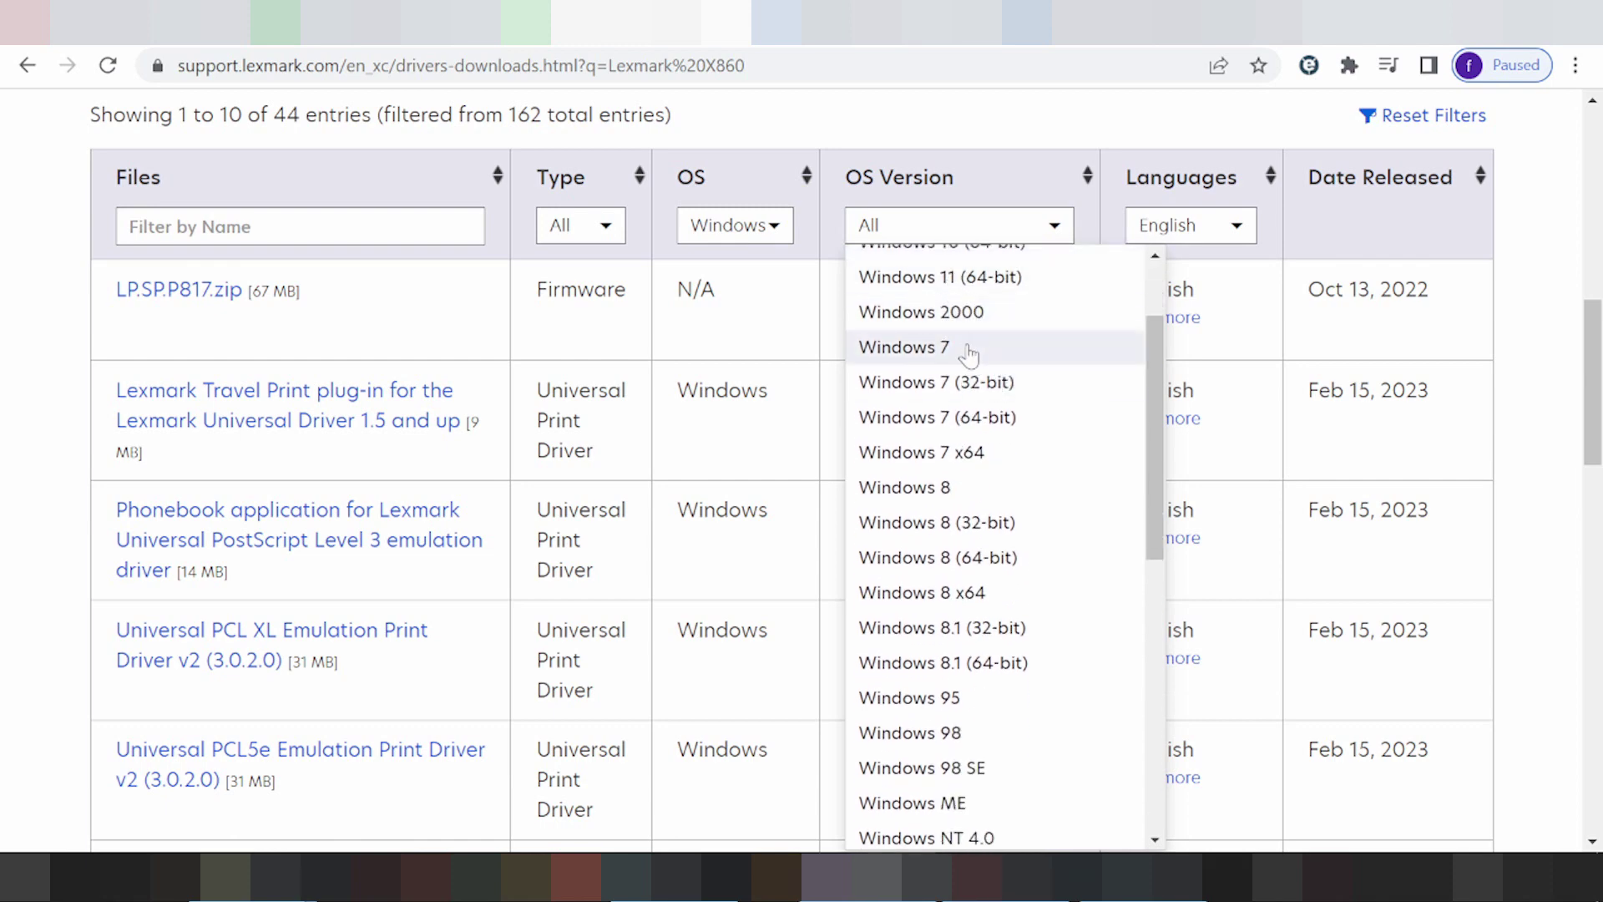
scroll(977, 376, "down", 3)
scroll(1003, 378, "up", 1)
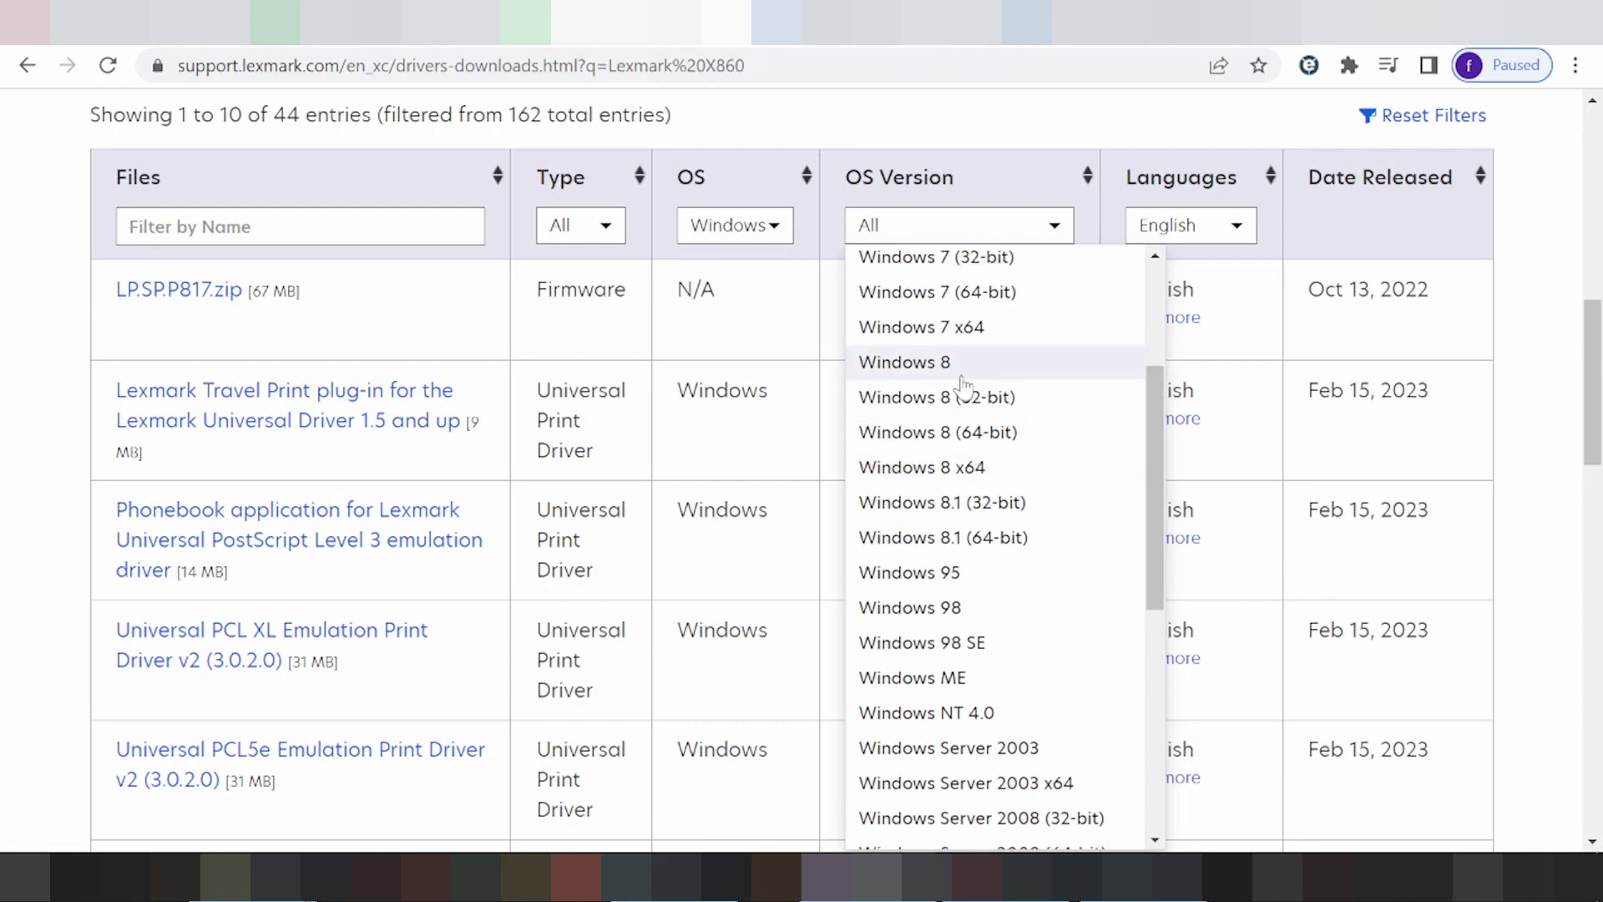
scroll(965, 382, "down", 1)
scroll(952, 382, "down", 1)
scroll(926, 395, "up", 1)
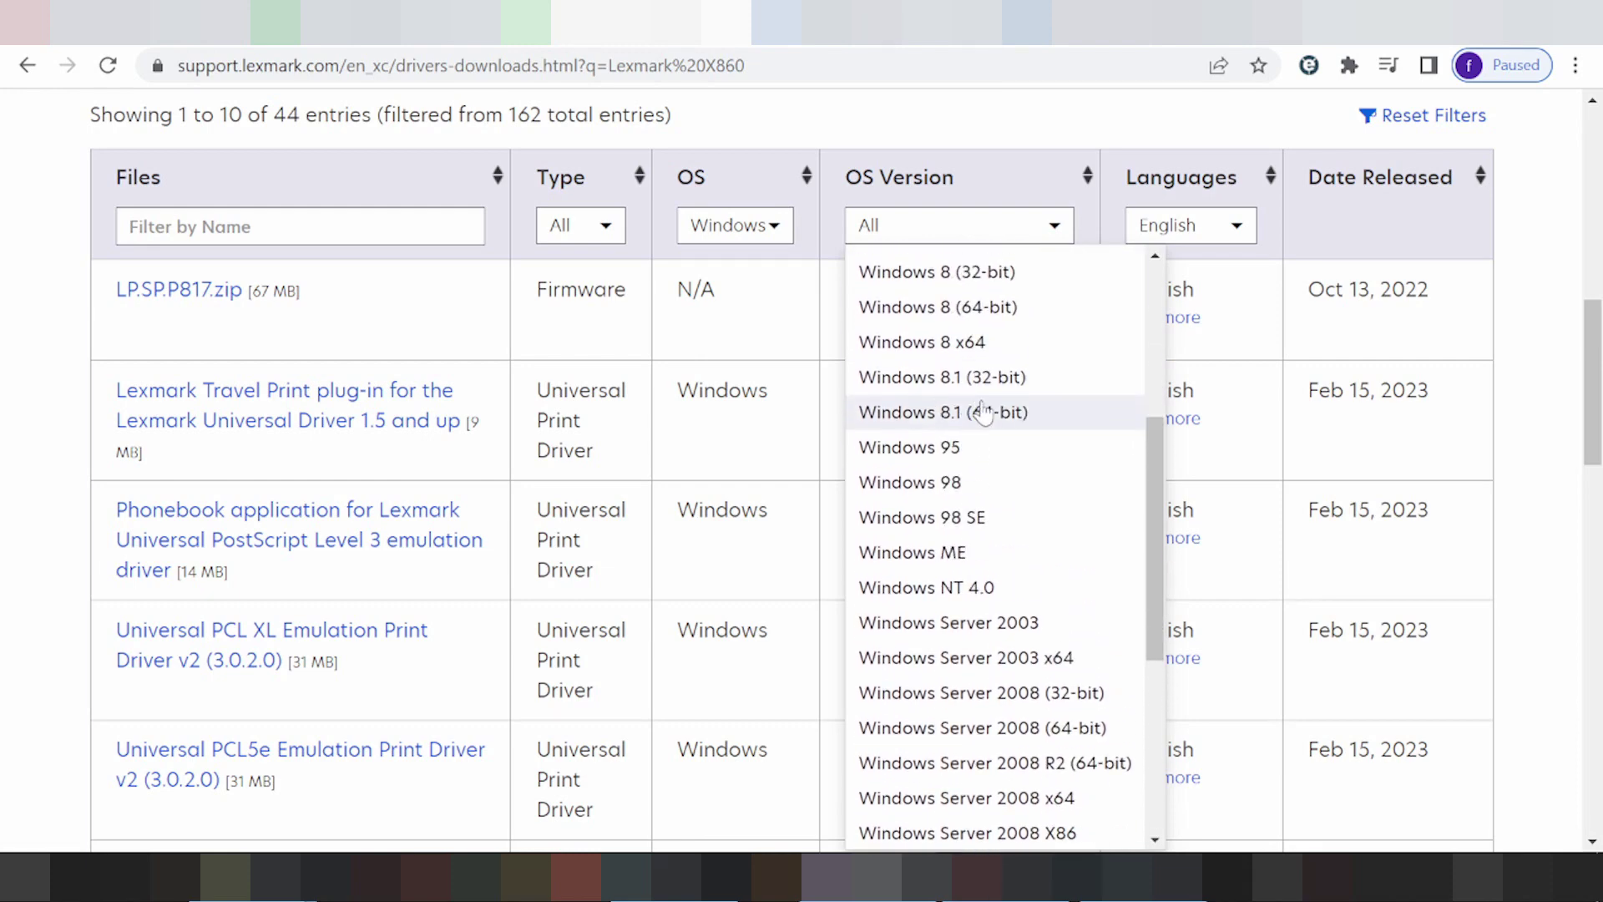
scroll(924, 398, "down", 2)
scroll(946, 427, "down", 2)
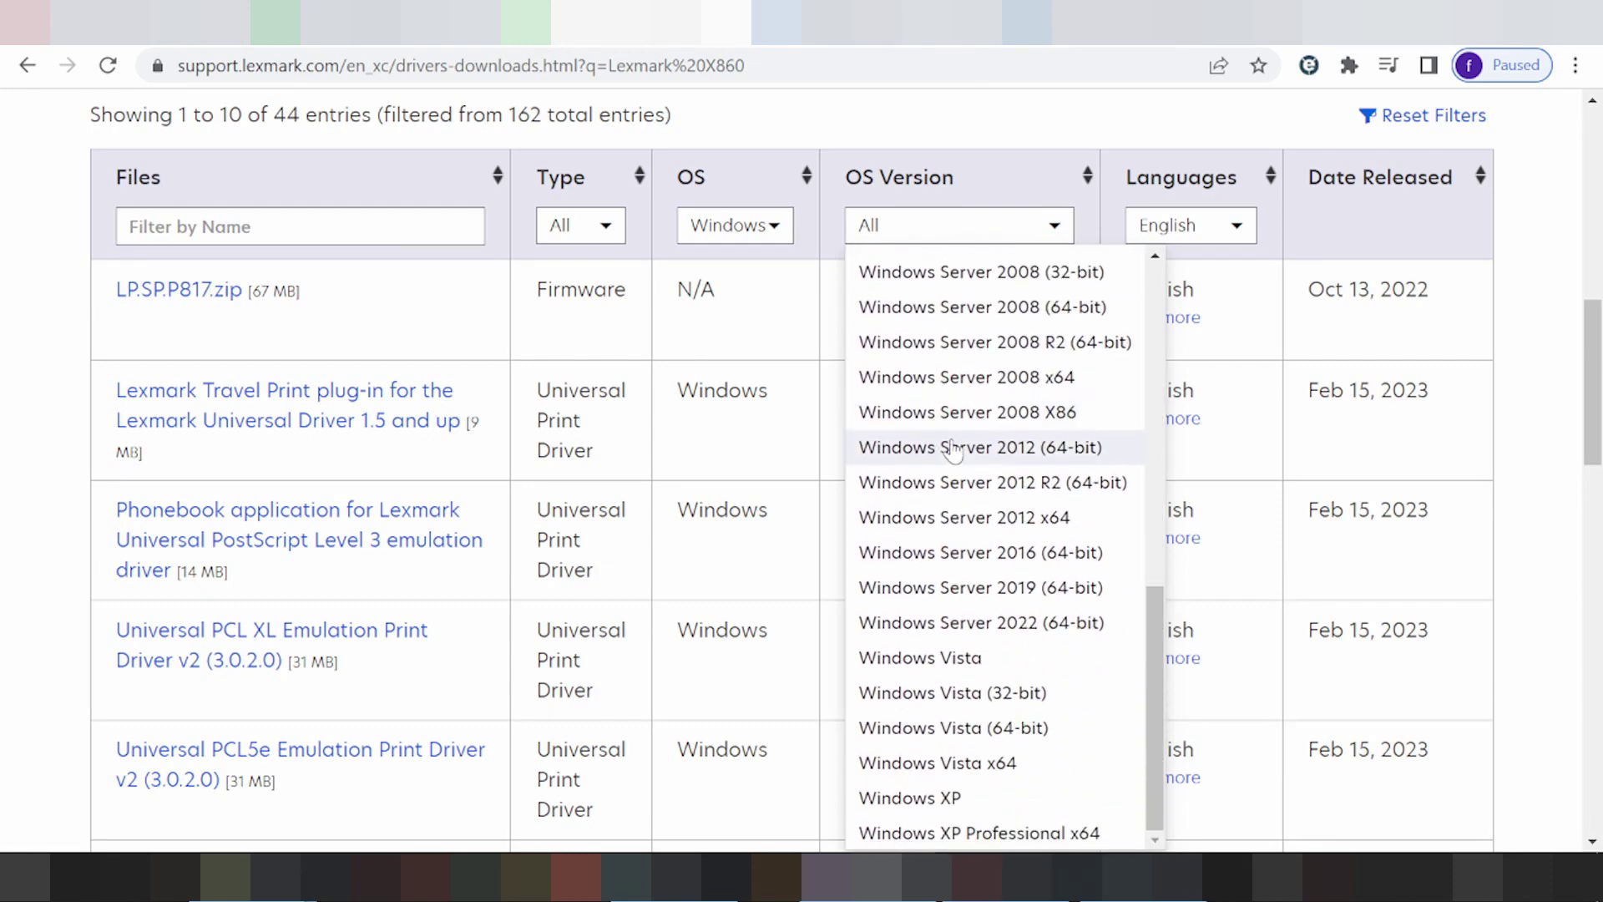
scroll(952, 448, "up", 2)
scroll(951, 449, "down", 2)
scroll(939, 438, "up", 2)
scroll(933, 427, "up", 5)
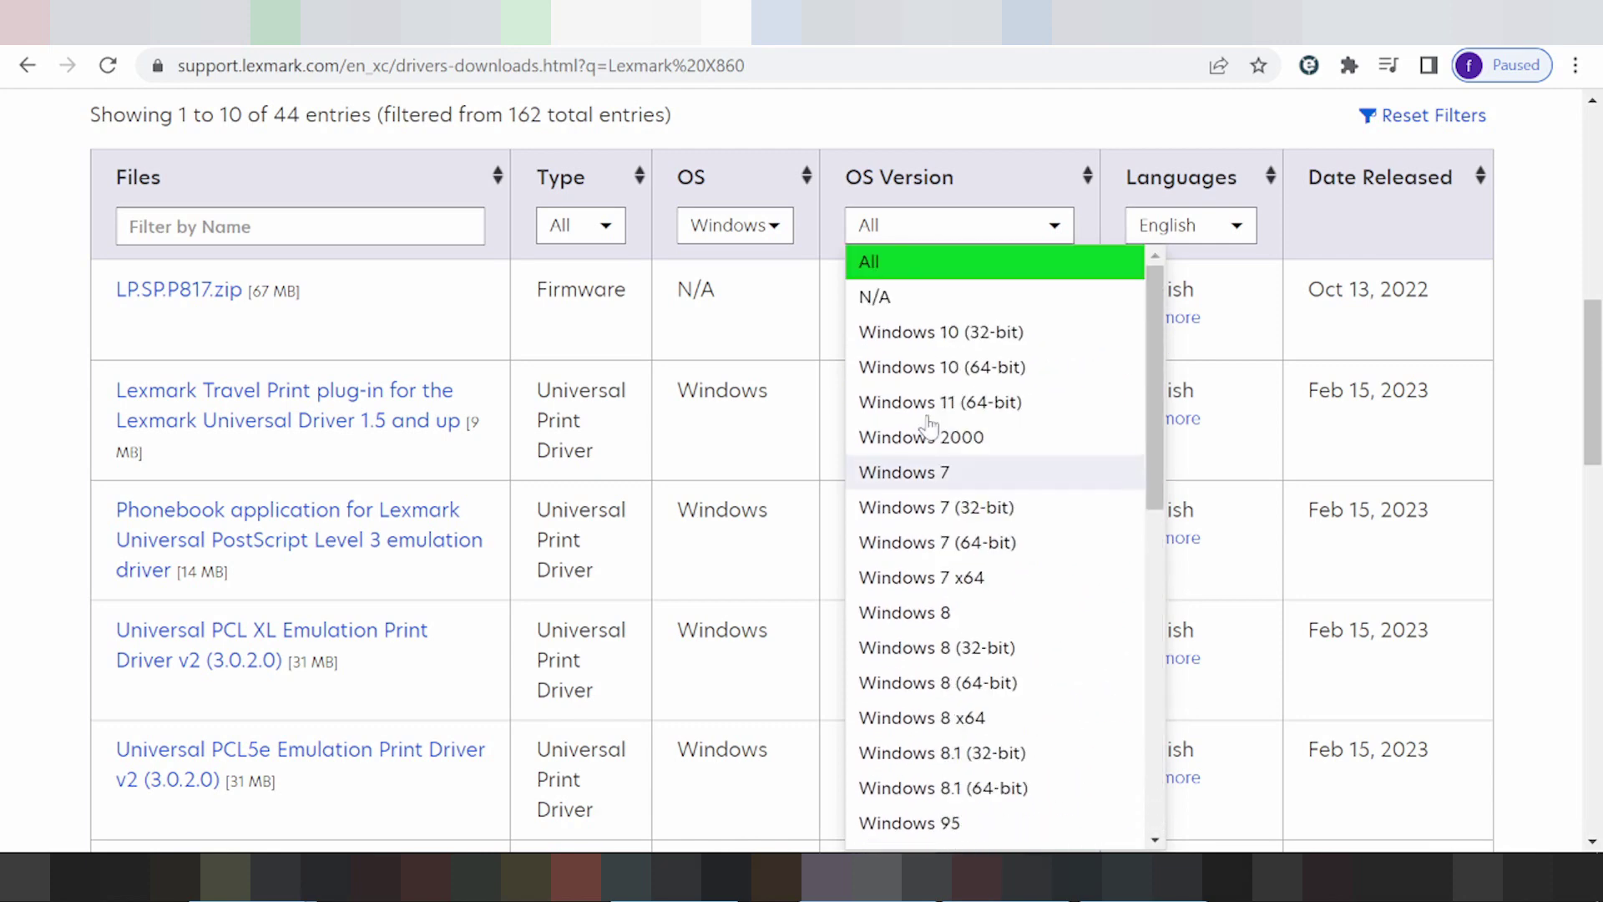
Filter to Windows 11 (64-bit) and download the 132 MB Universal Print Driver Installation Package v2
left_click(934, 402)
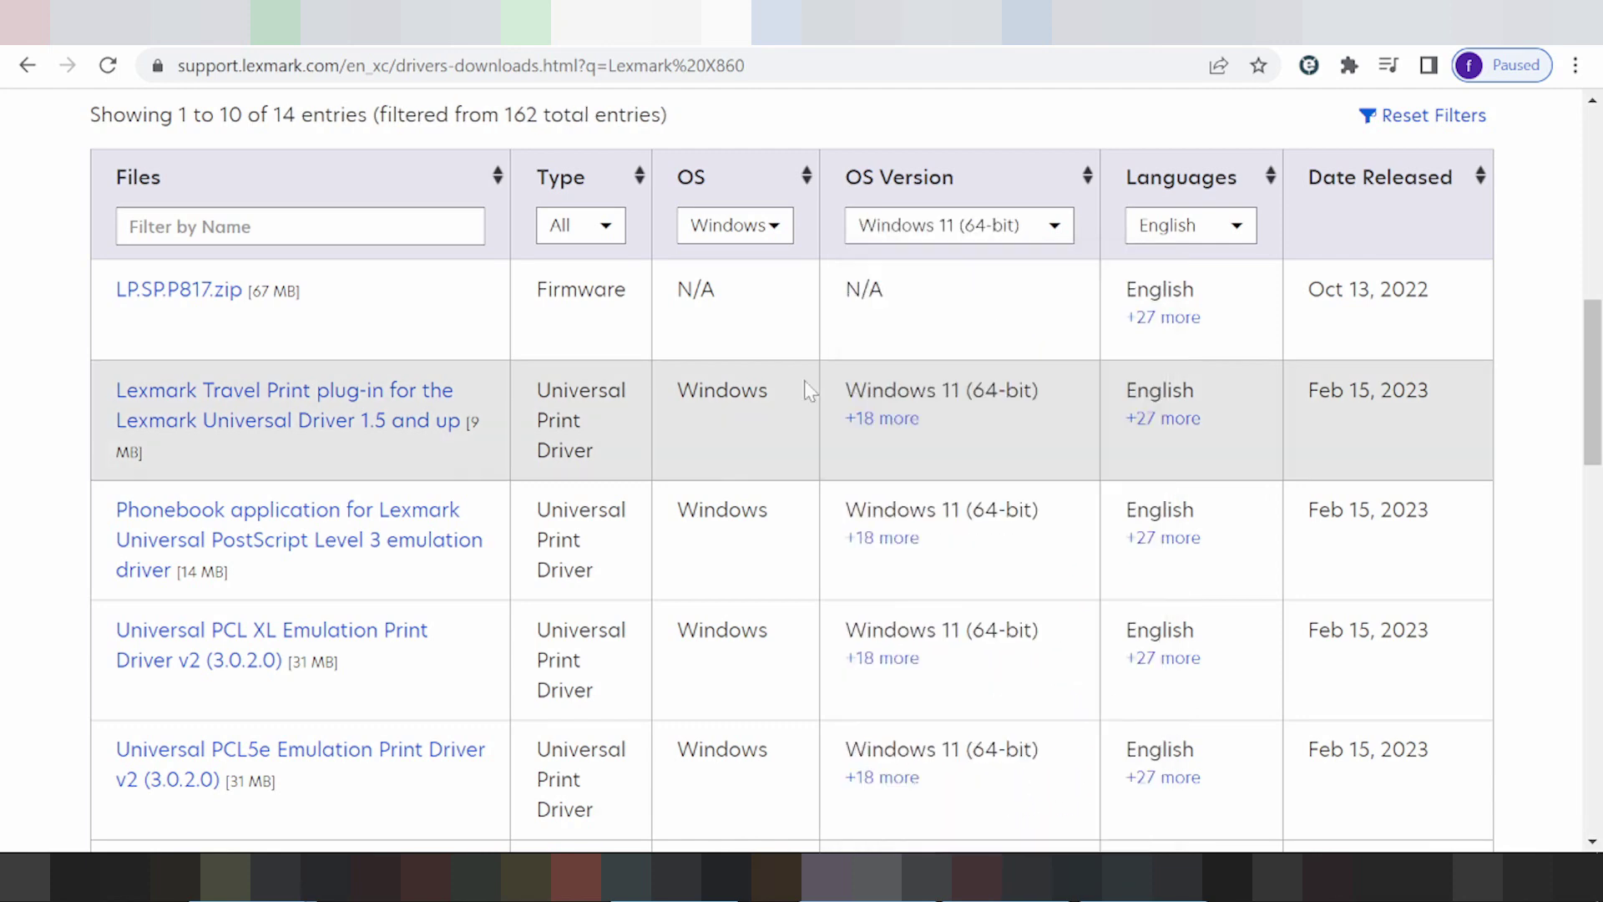
scroll(751, 351, "down", 2)
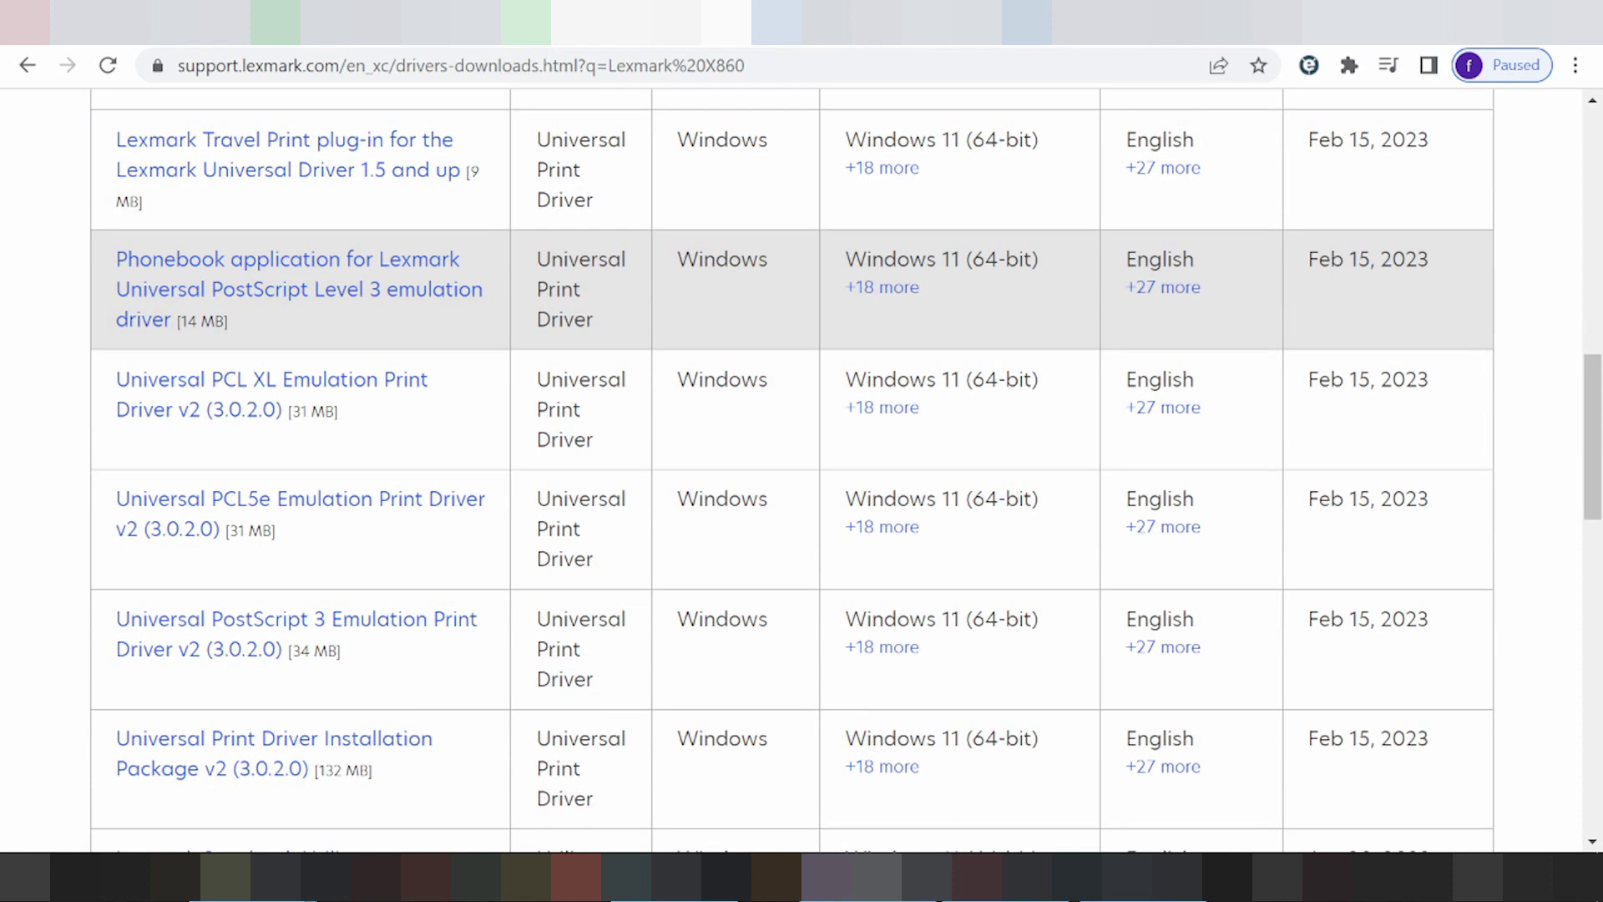
scroll(1086, 297, "down", 1)
scroll(1085, 298, "down", 1)
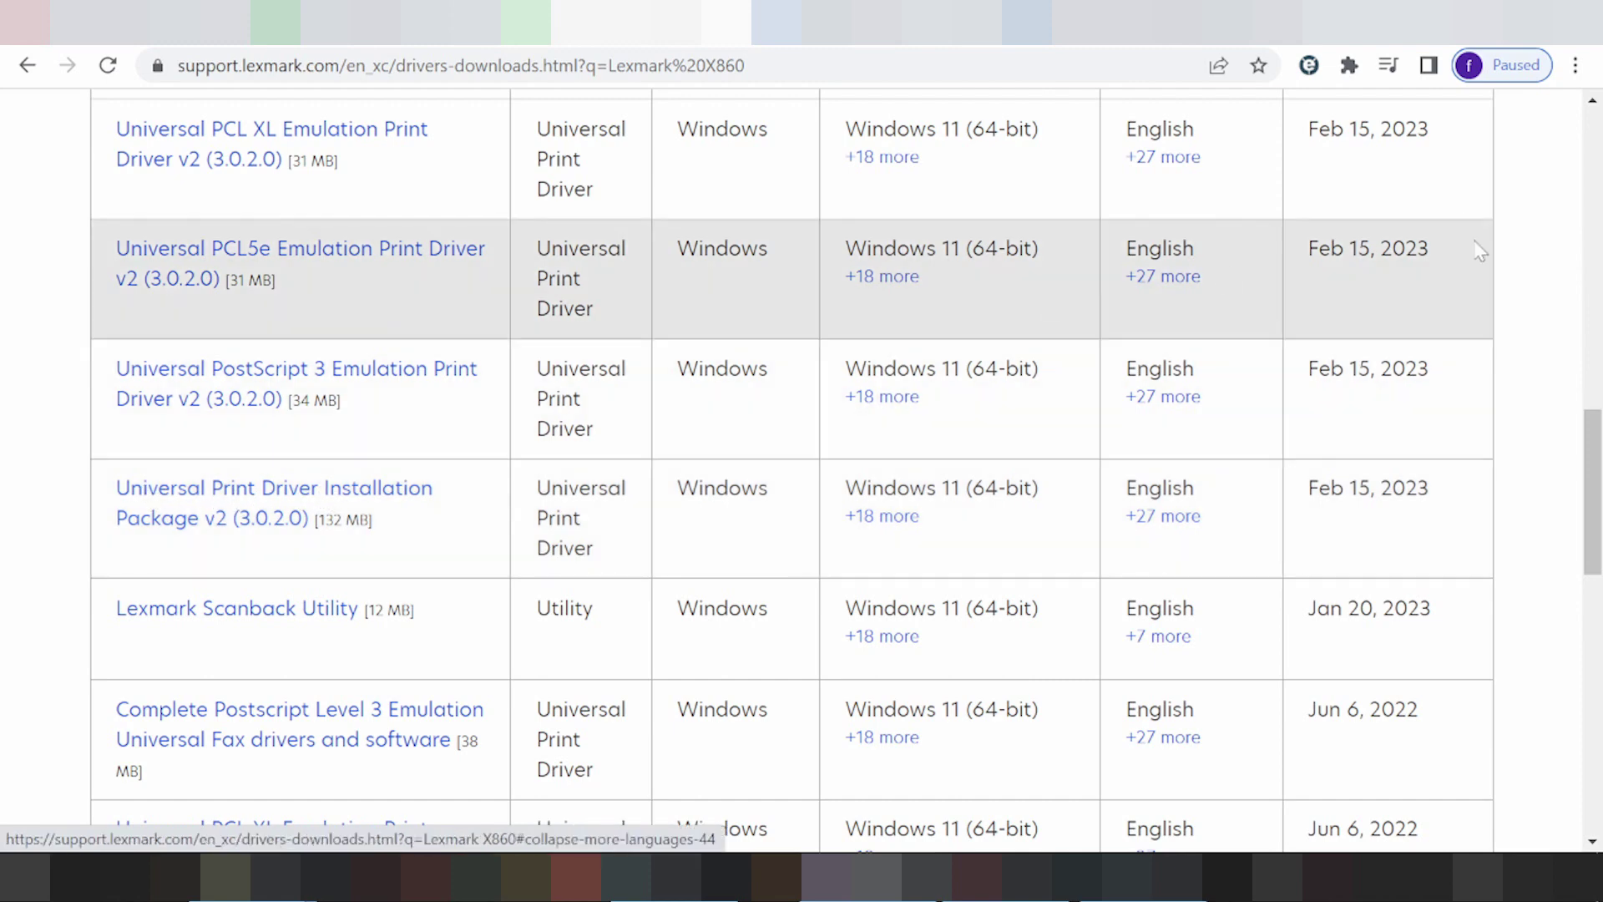
left_click_drag(1301, 487, 1454, 466)
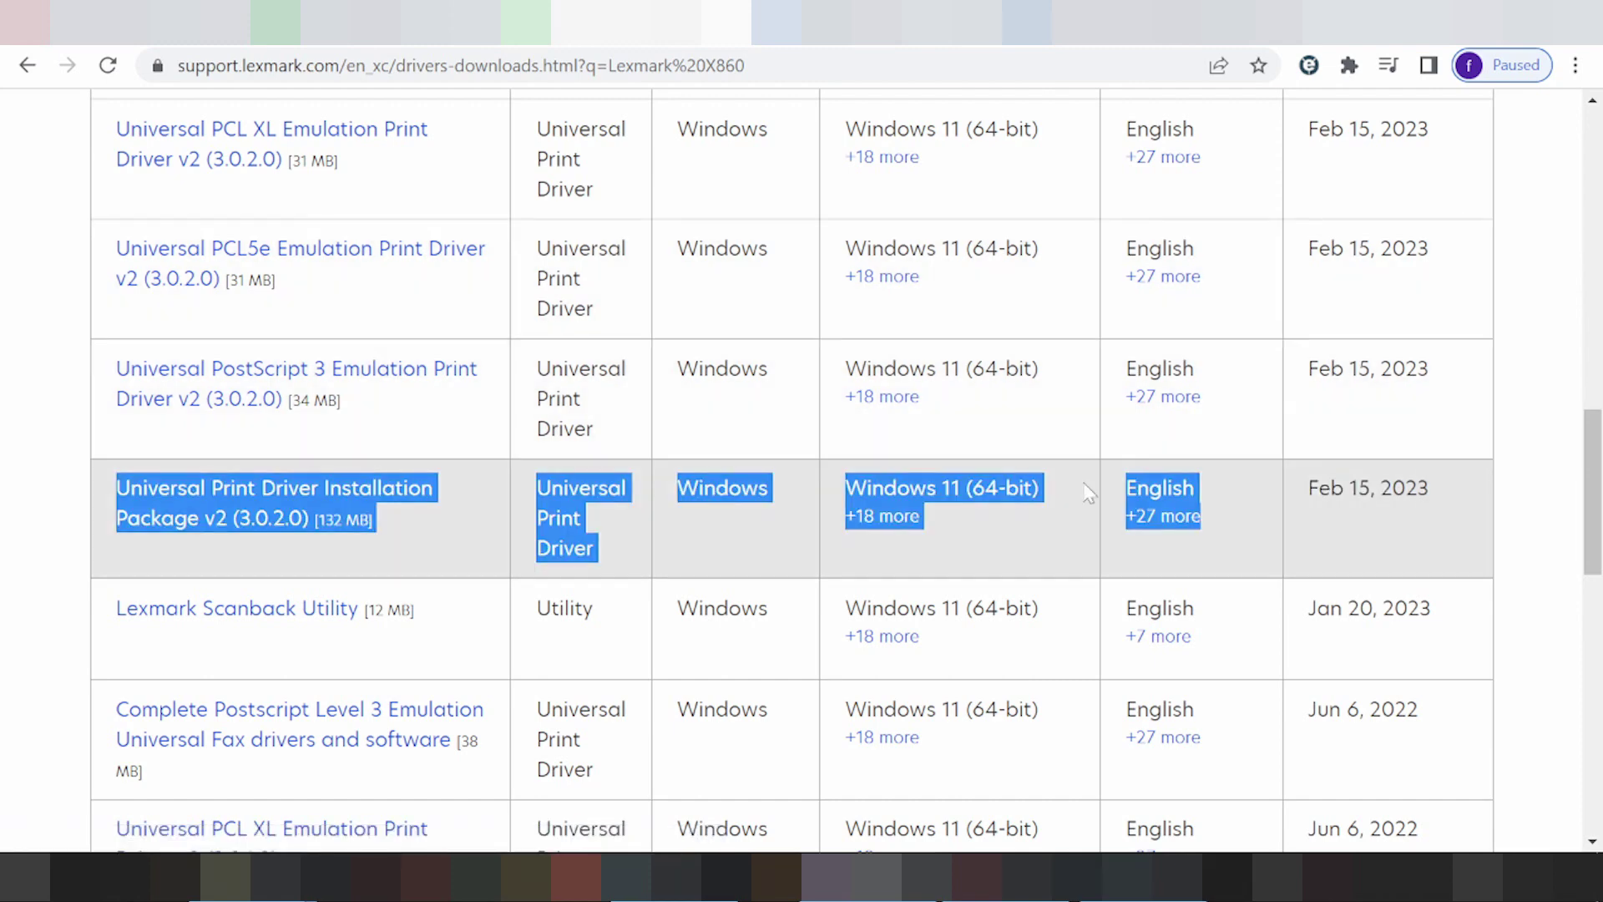
left_click(864, 487)
left_click_drag(864, 488, 1006, 487)
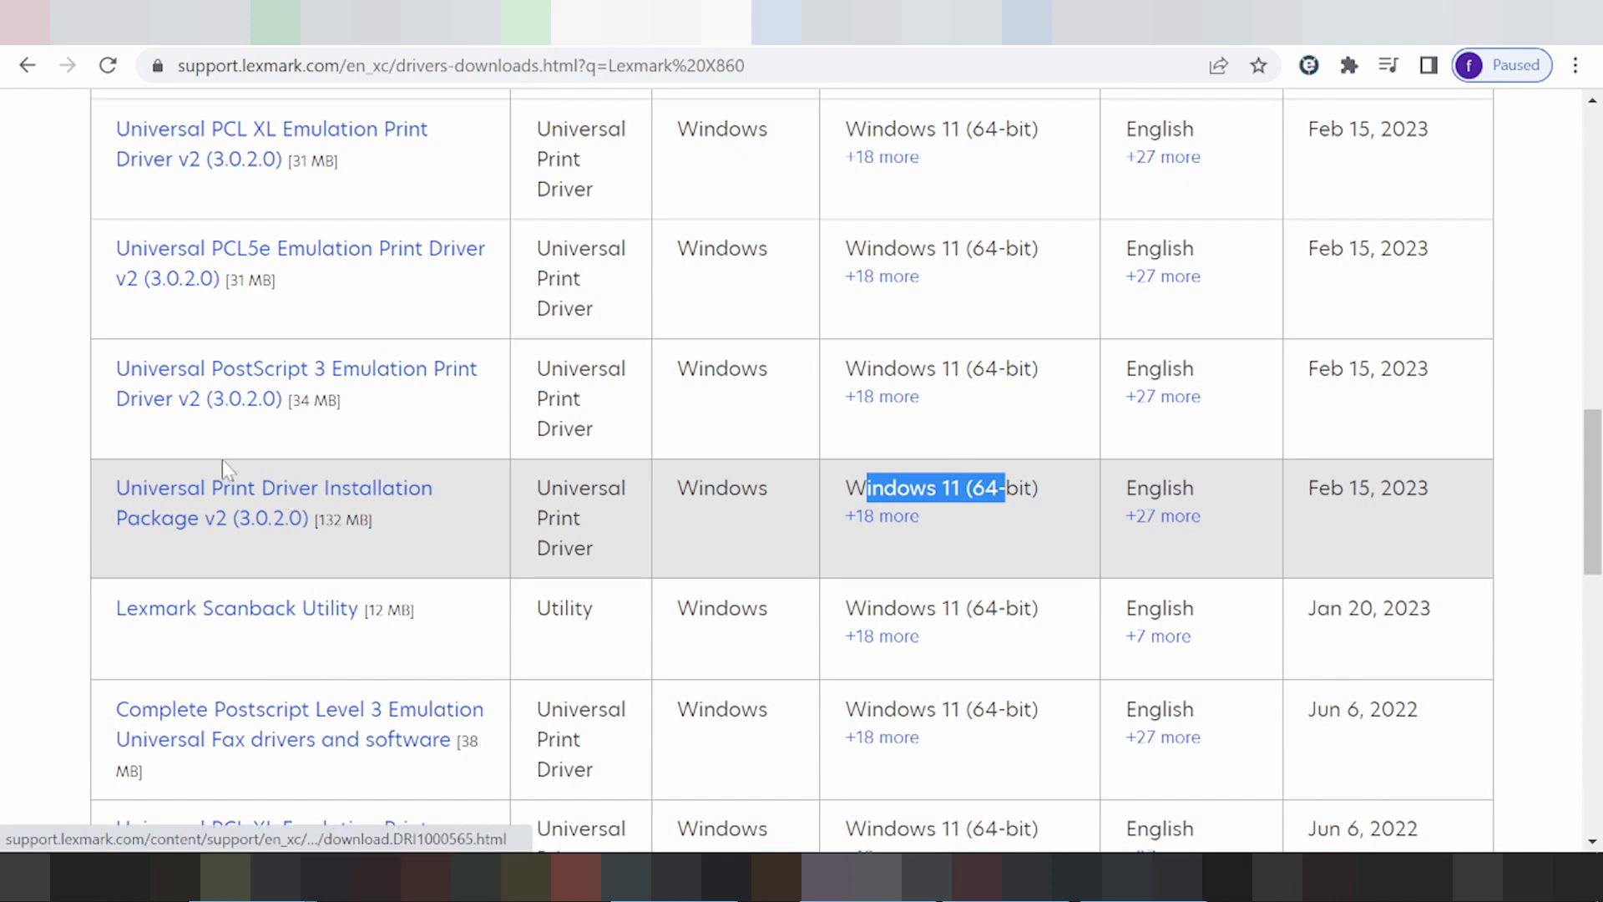
left_click(209, 491)
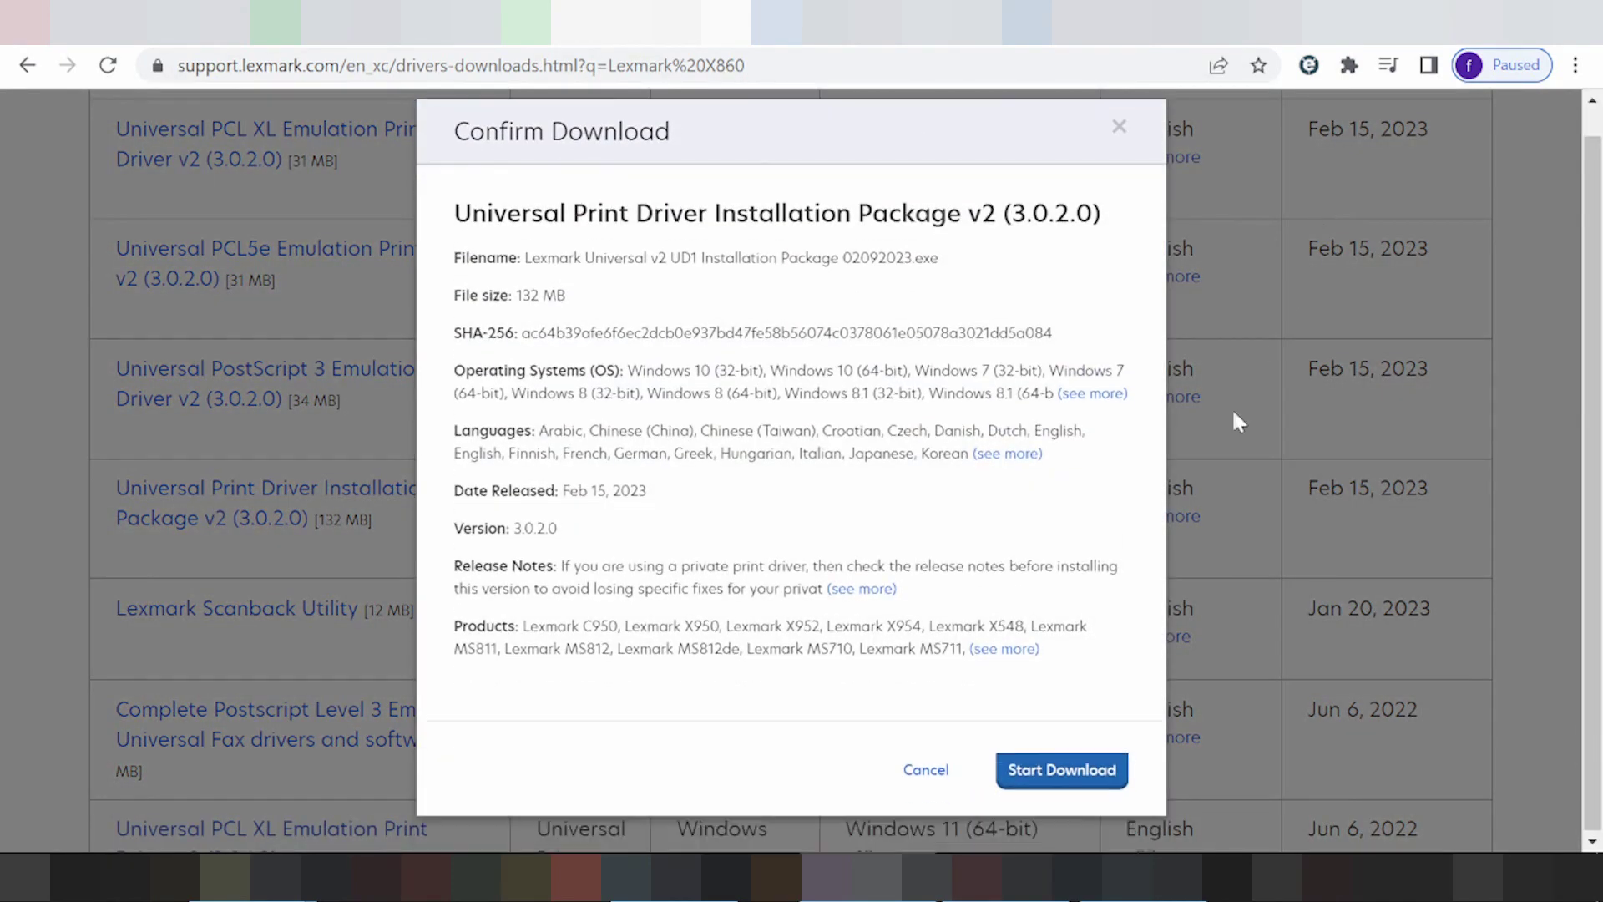
left_click(1061, 770)
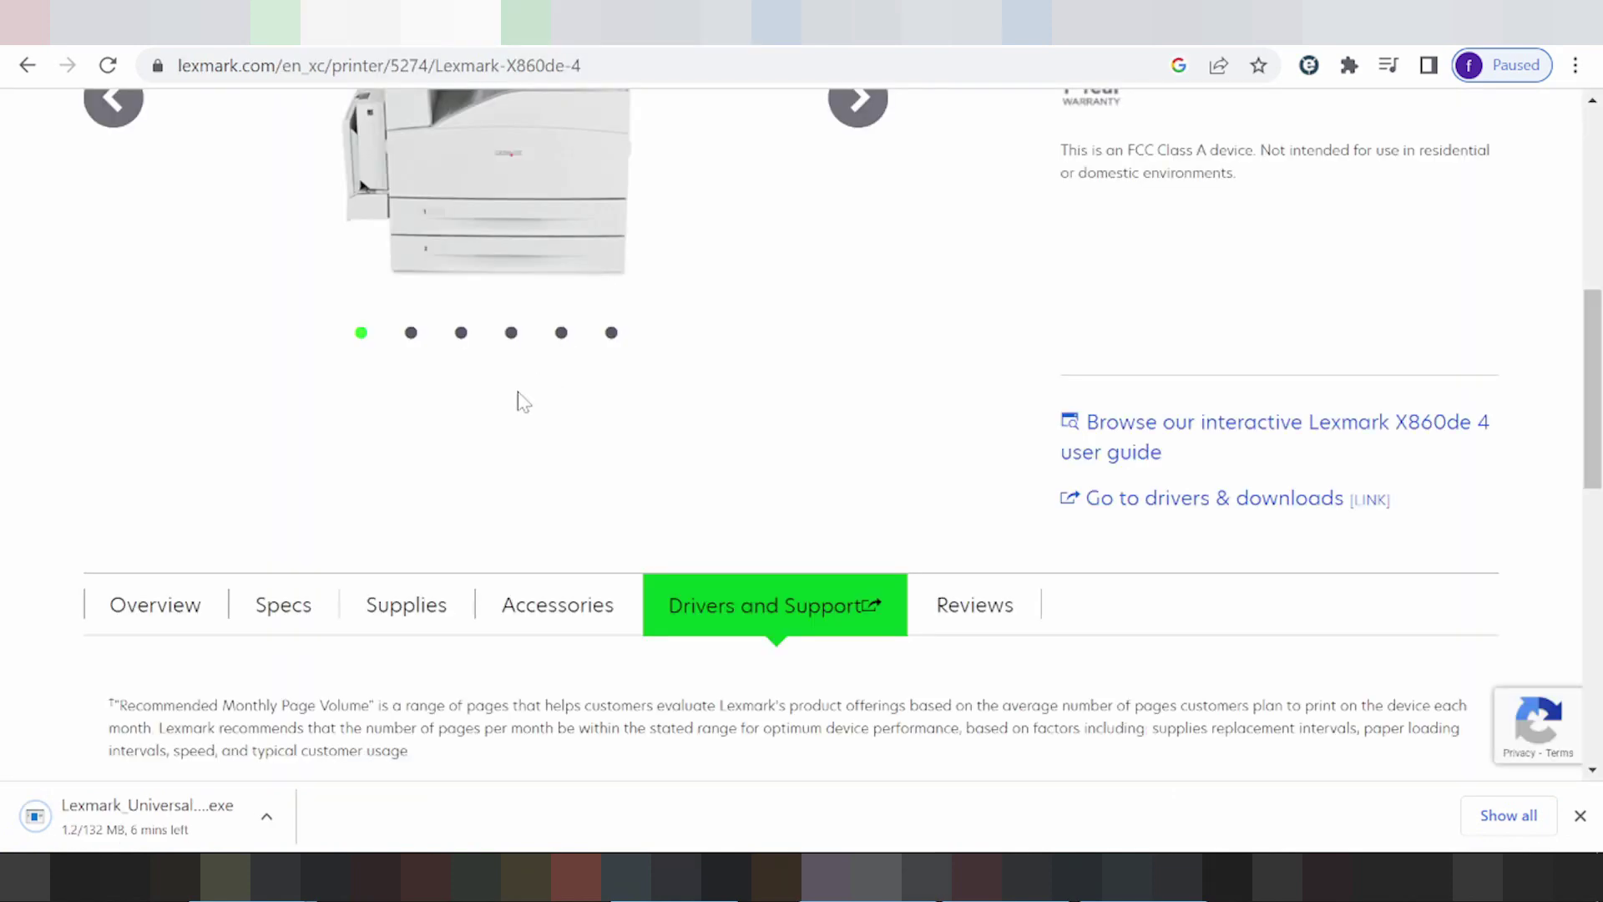
scroll(522, 401, "up", 2)
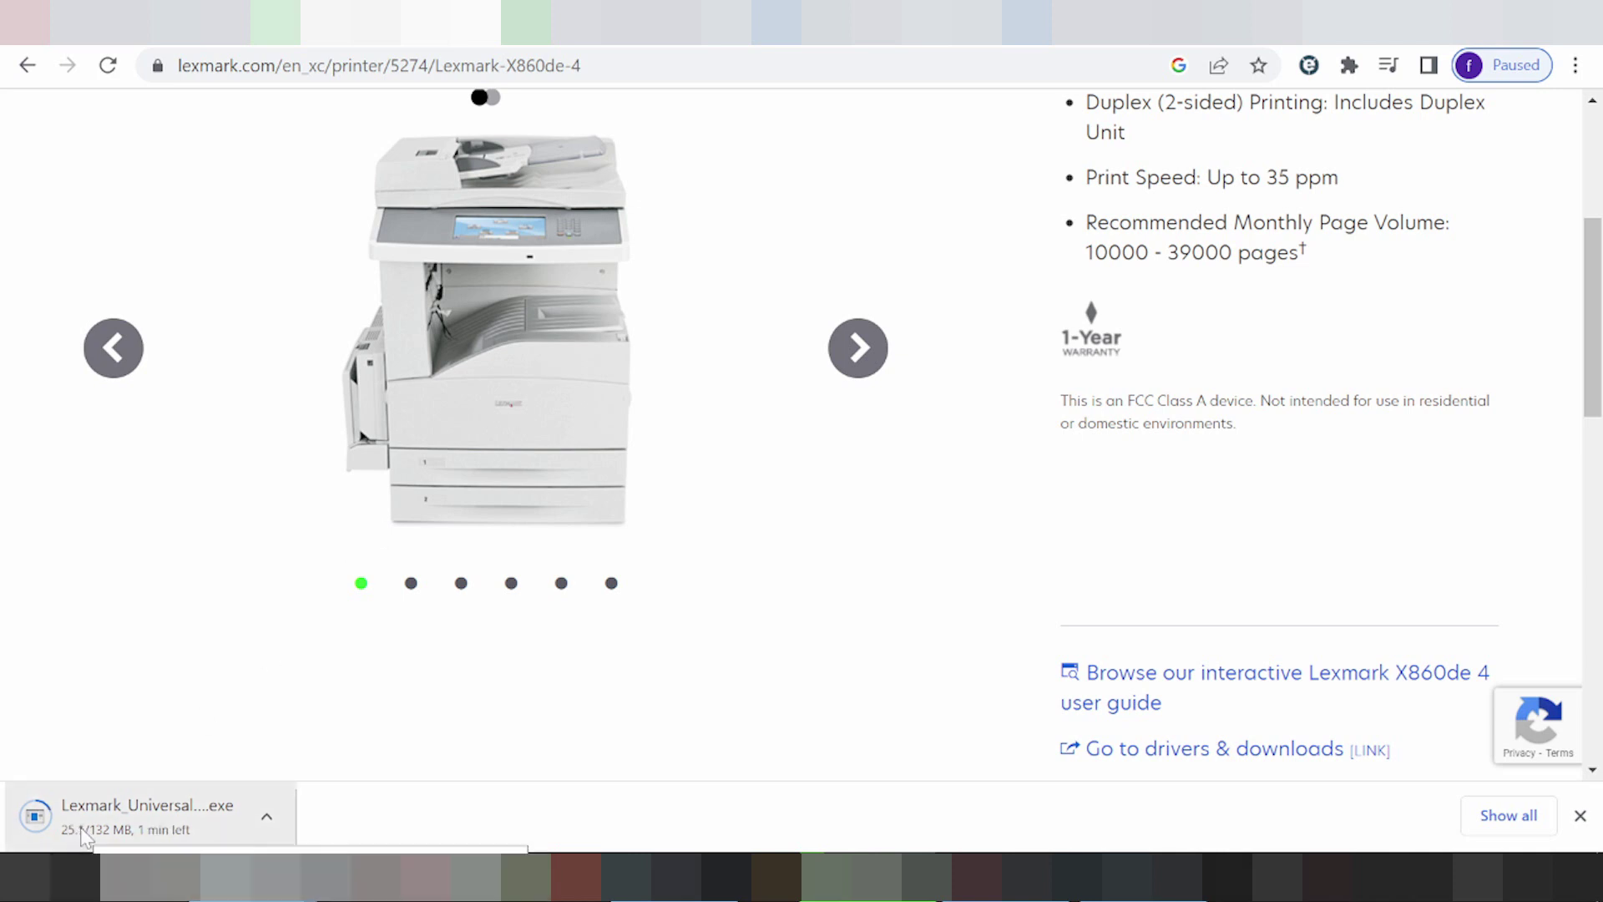
left_click(267, 816)
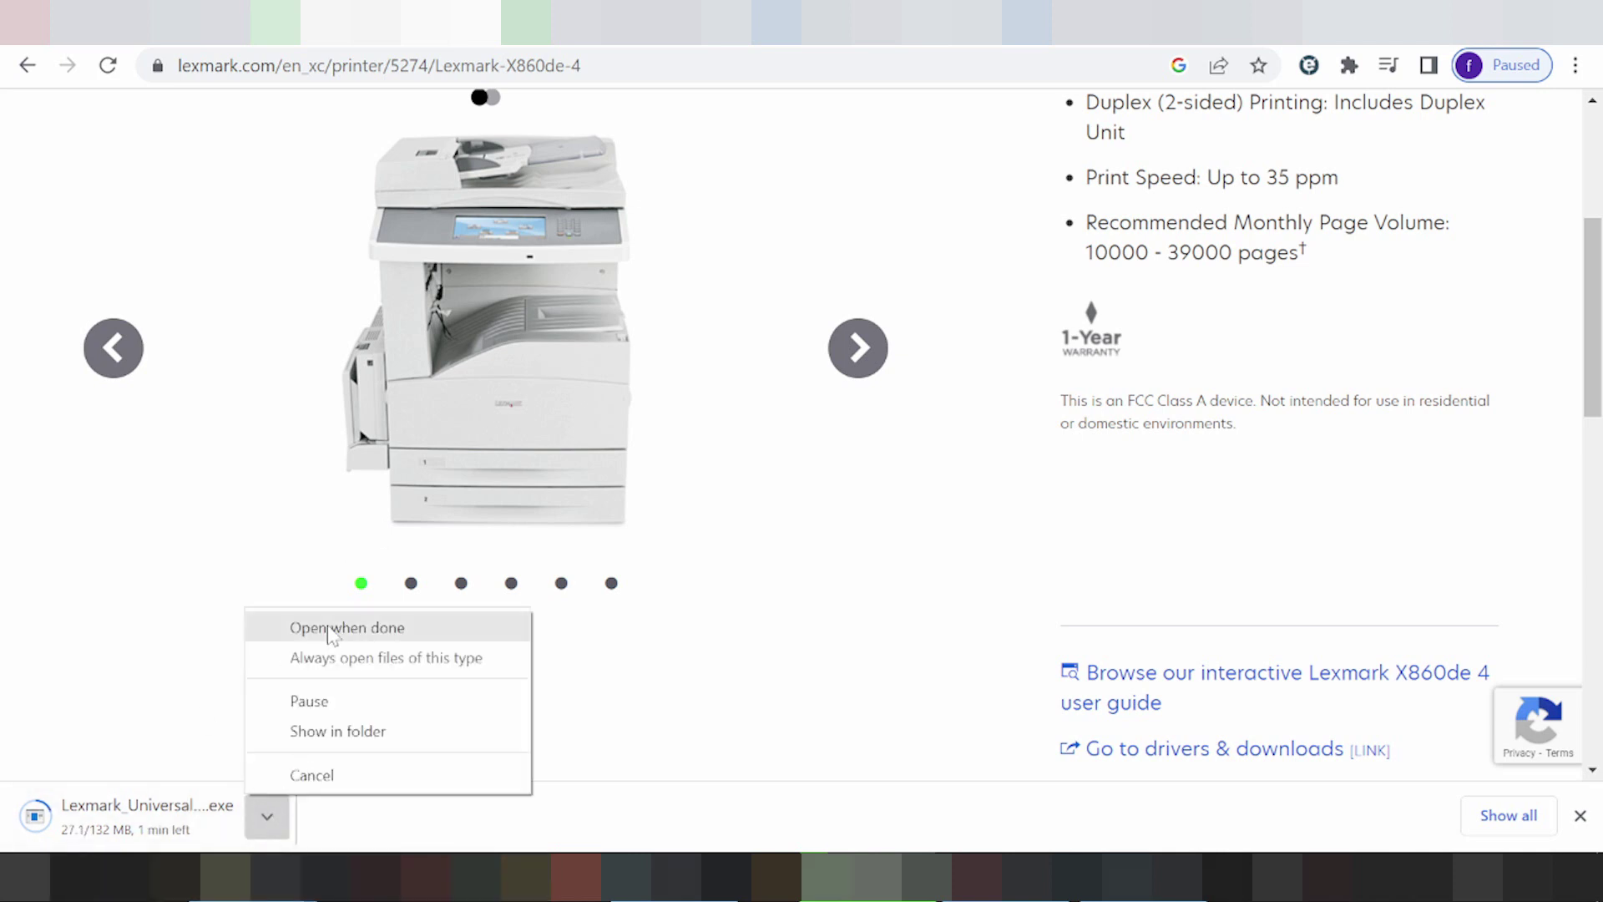
left_click(243, 569)
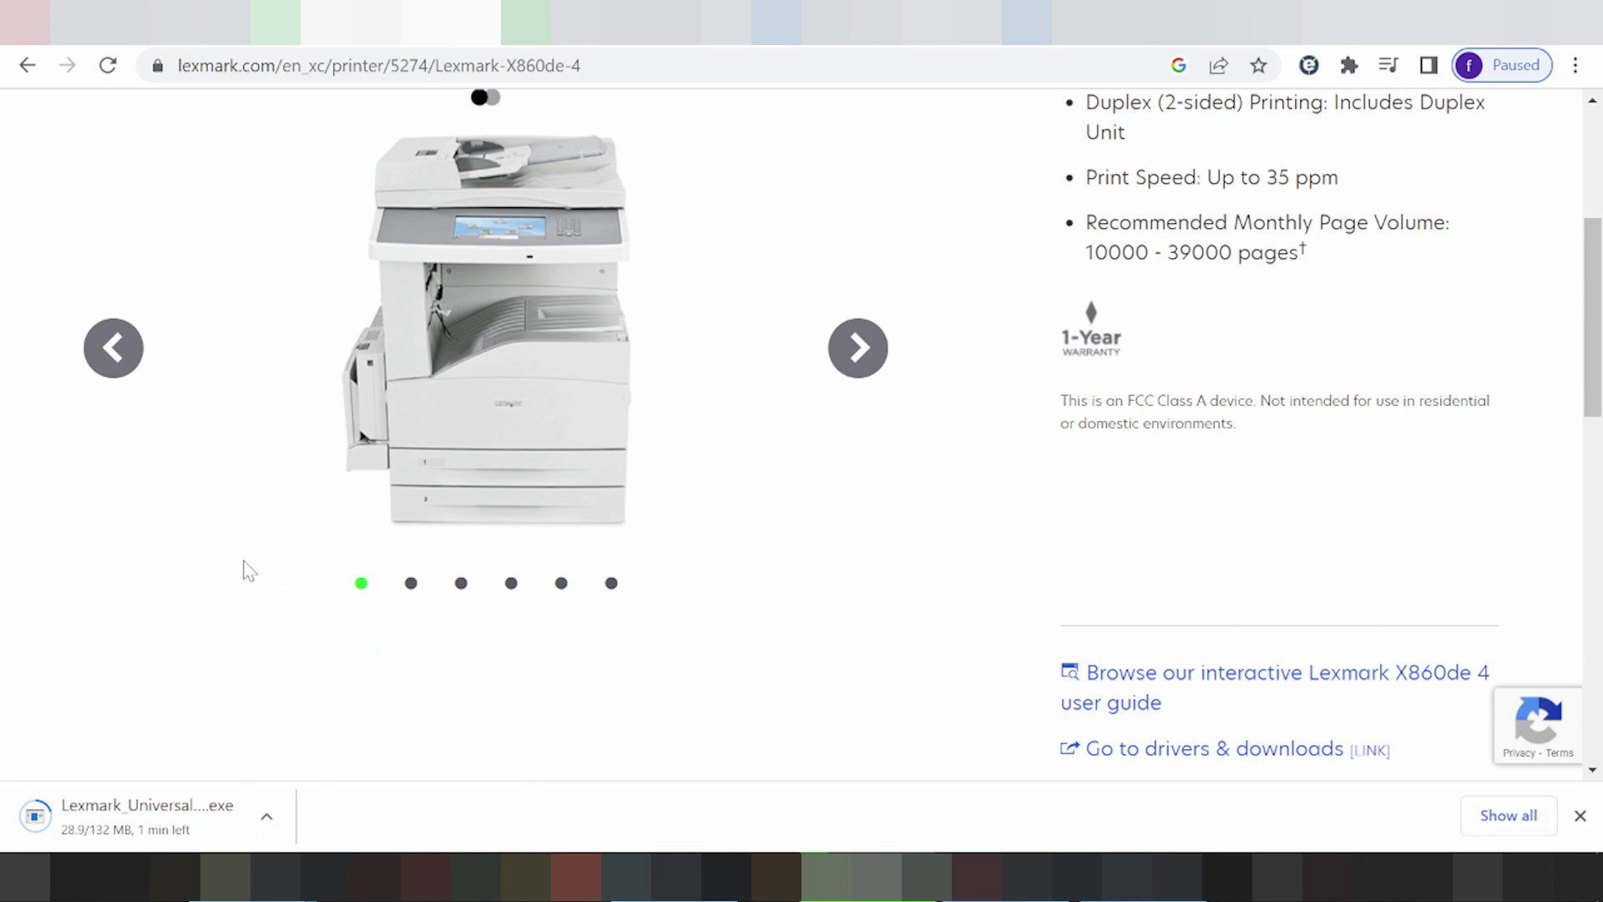
scroll(245, 570, "down", 1)
scroll(219, 614, "up", 2)
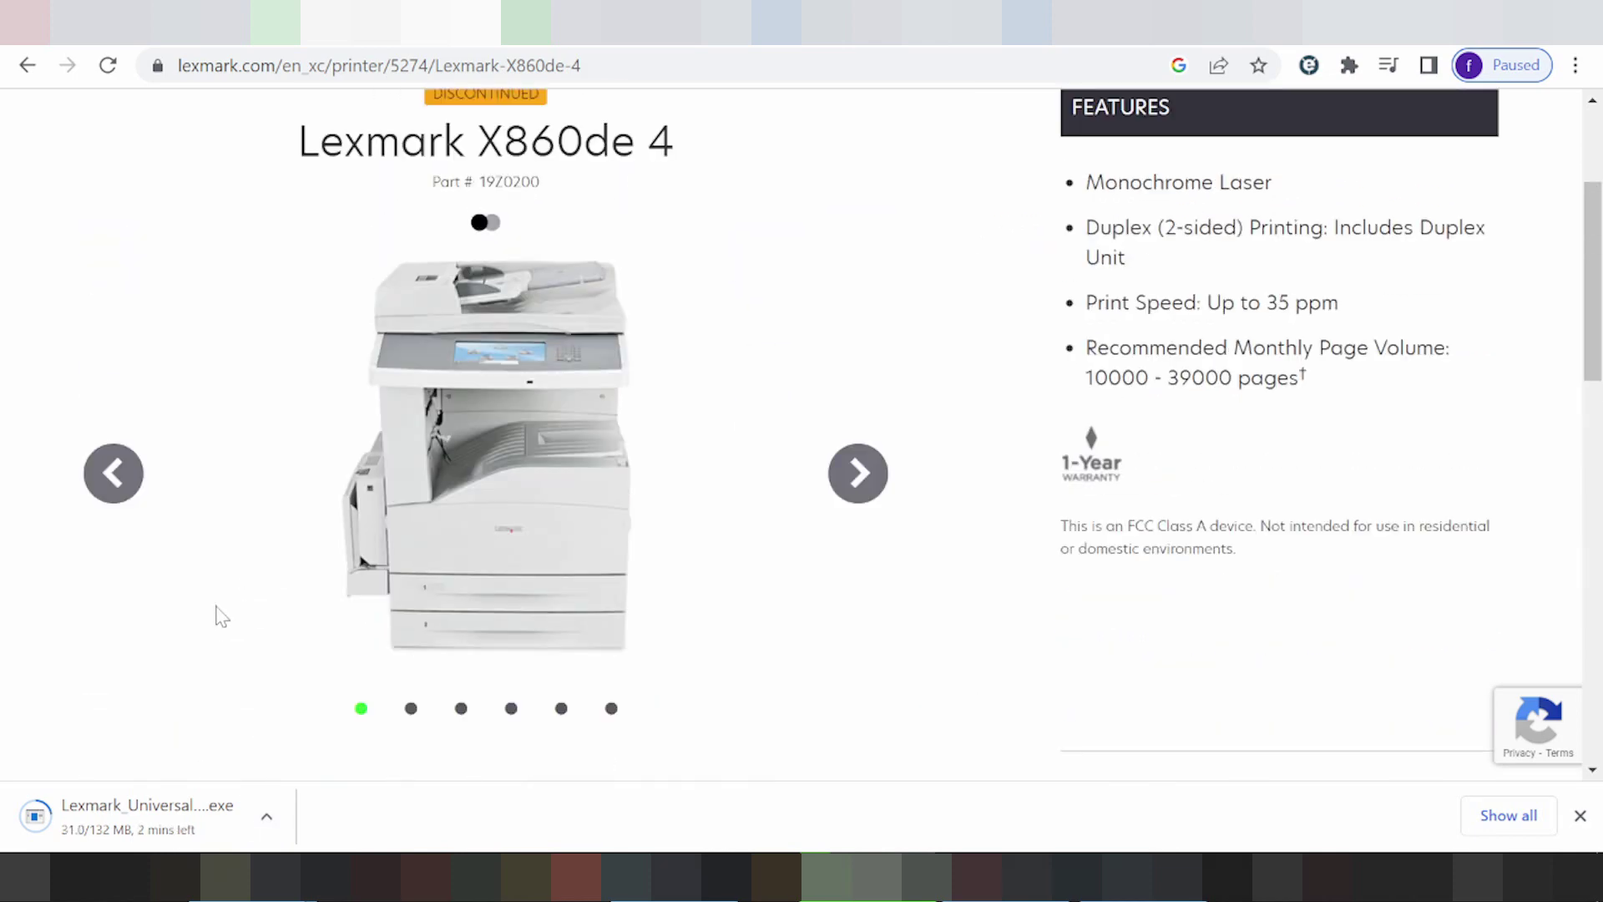
scroll(220, 614, "up", 2)
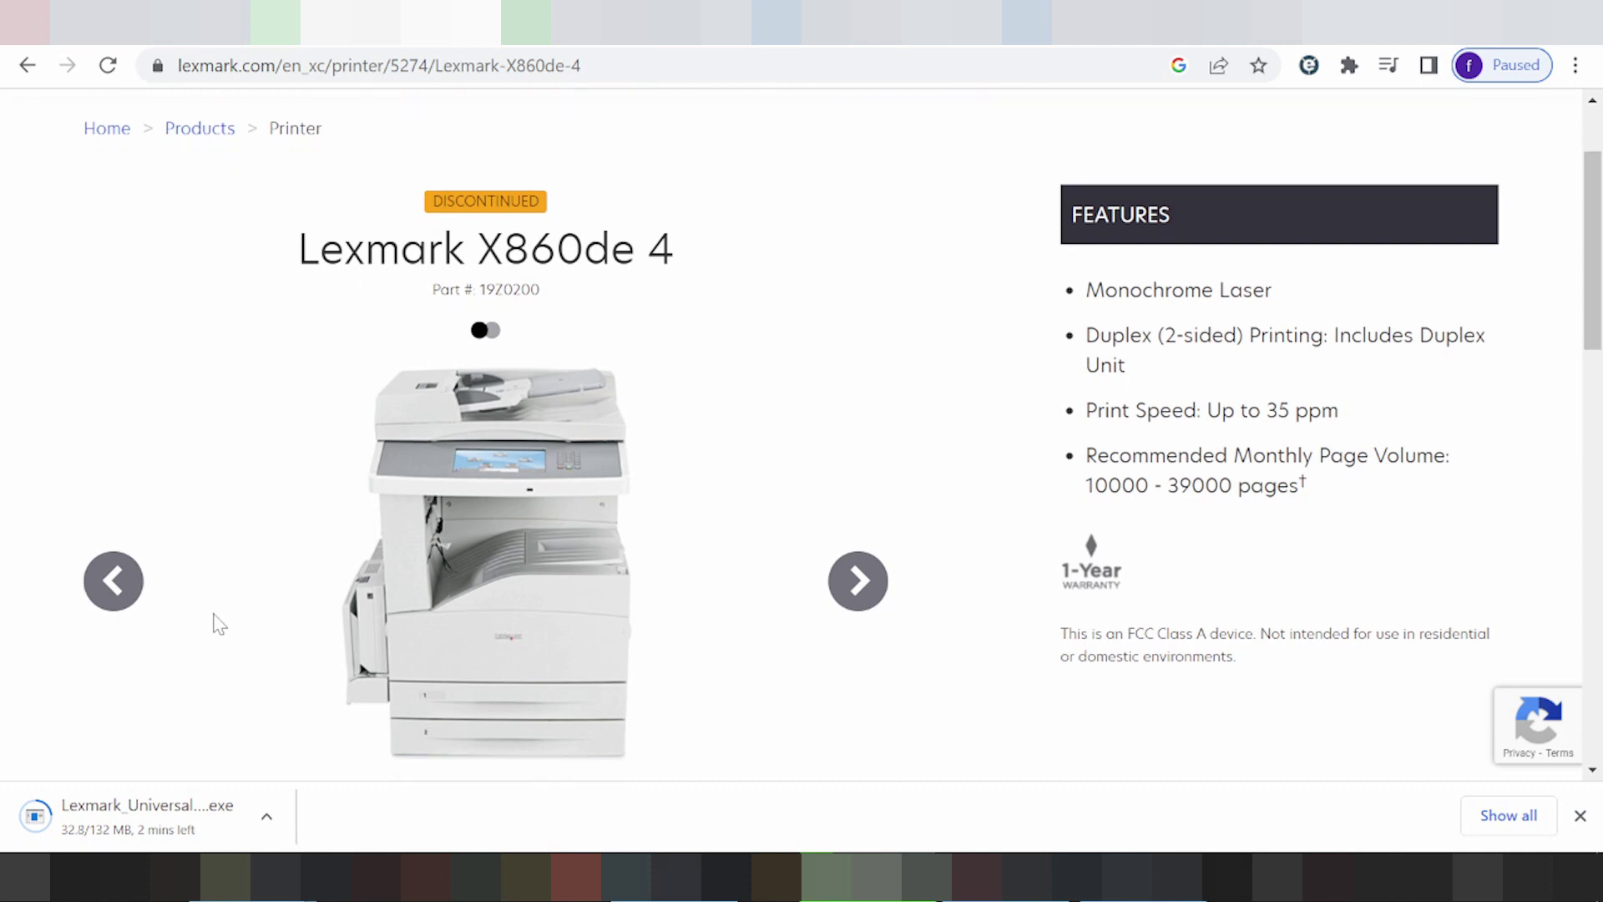
scroll(216, 624, "down", 2)
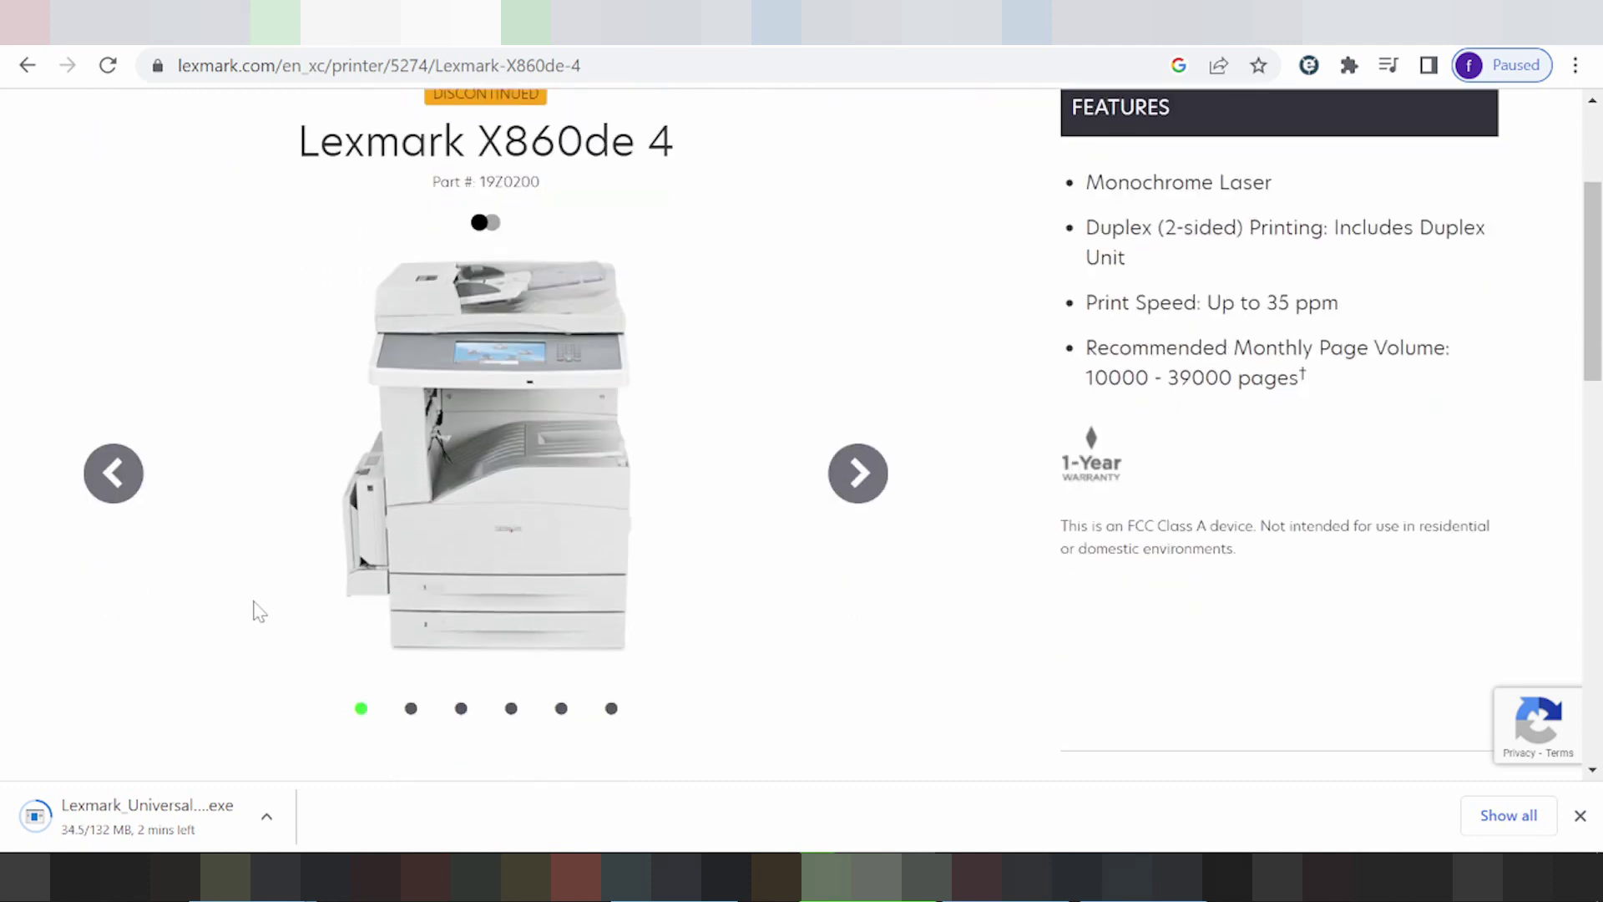